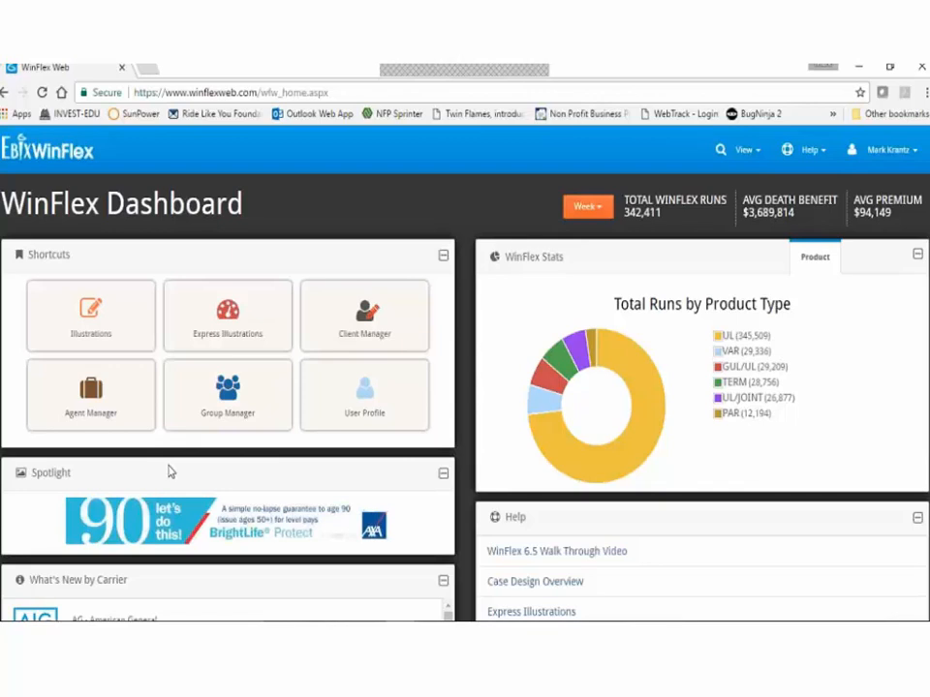
Read MassMutual's latest release notice in the dashboard's What's New by Carrier section and close it
{"action": "scroll", "coordinate": [171, 480], "scroll_direction": "down", "scroll_amount": 2}
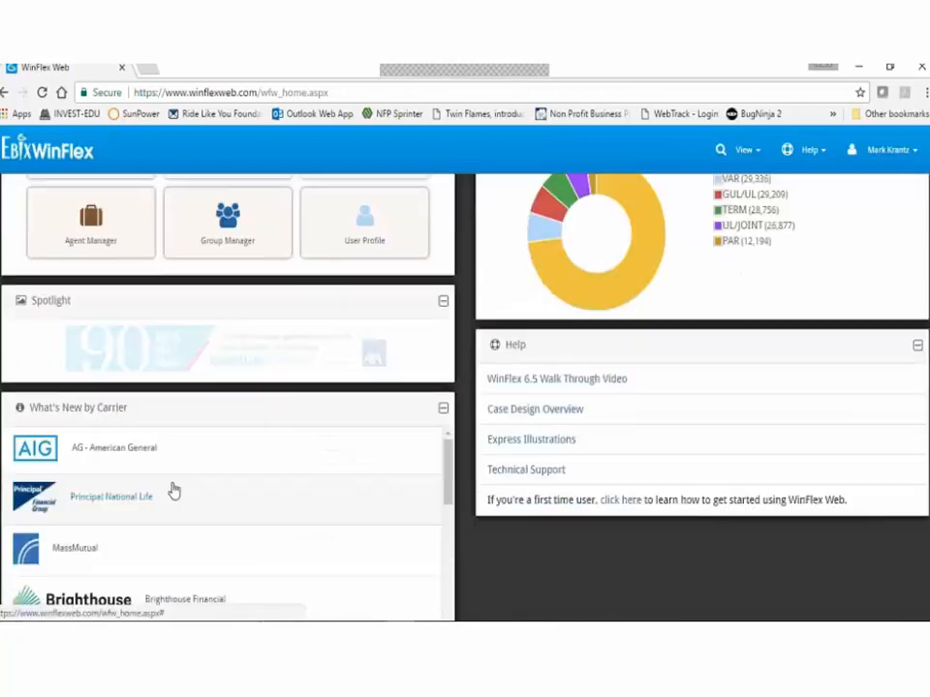
{"action": "scroll", "coordinate": [174, 492], "scroll_direction": "down", "scroll_amount": 2}
{"action": "scroll", "coordinate": [229, 494], "scroll_direction": "down", "scroll_amount": 1}
{"action": "scroll", "coordinate": [226, 497], "scroll_direction": "down", "scroll_amount": 1}
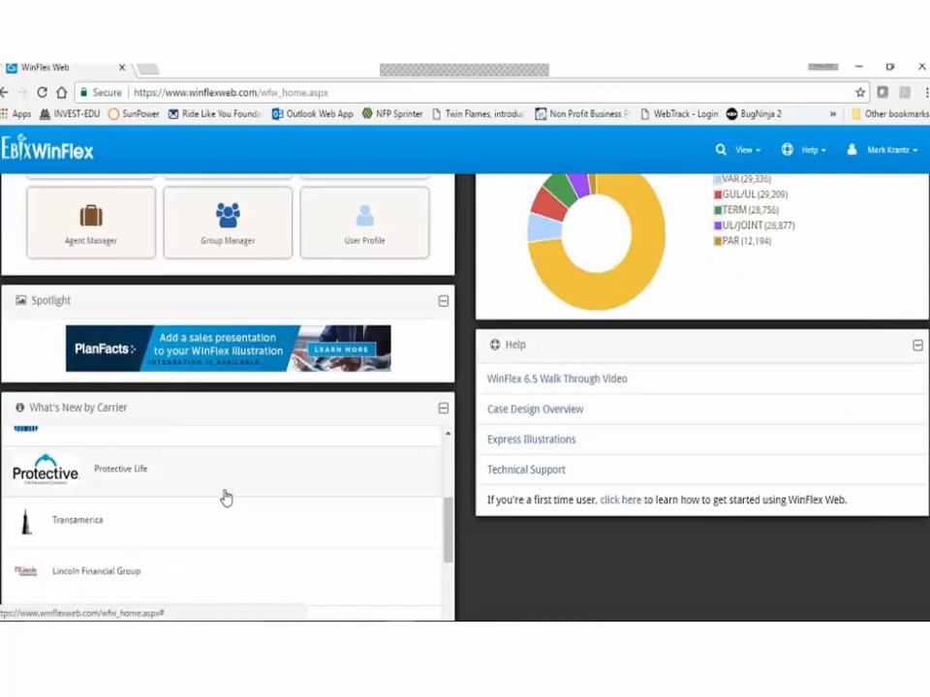
{"action": "scroll", "coordinate": [225, 497], "scroll_direction": "up", "scroll_amount": 2}
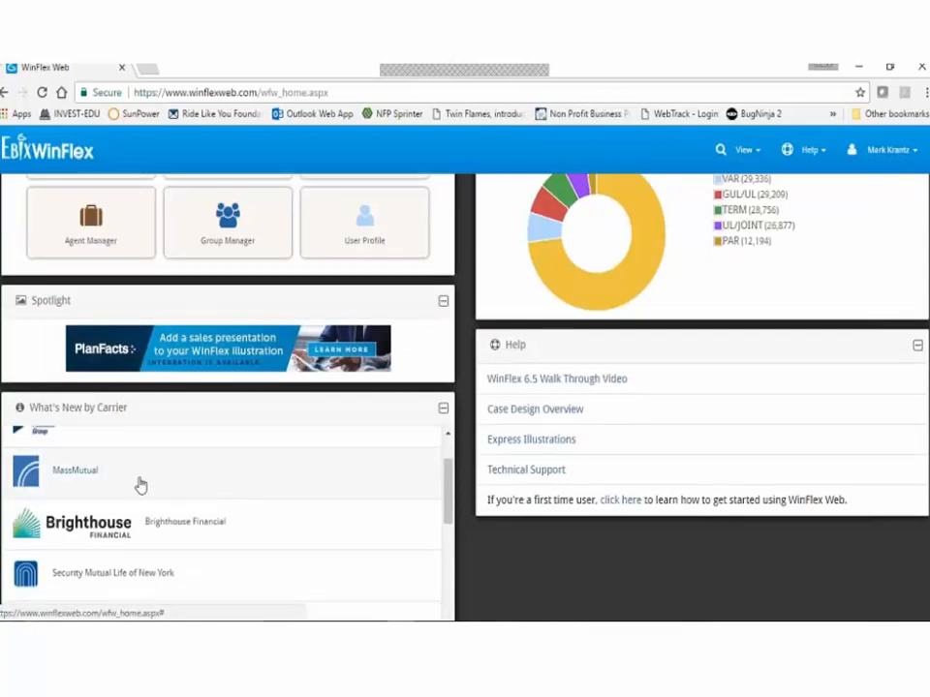
{"action": "left_click", "coordinate": [89, 473]}
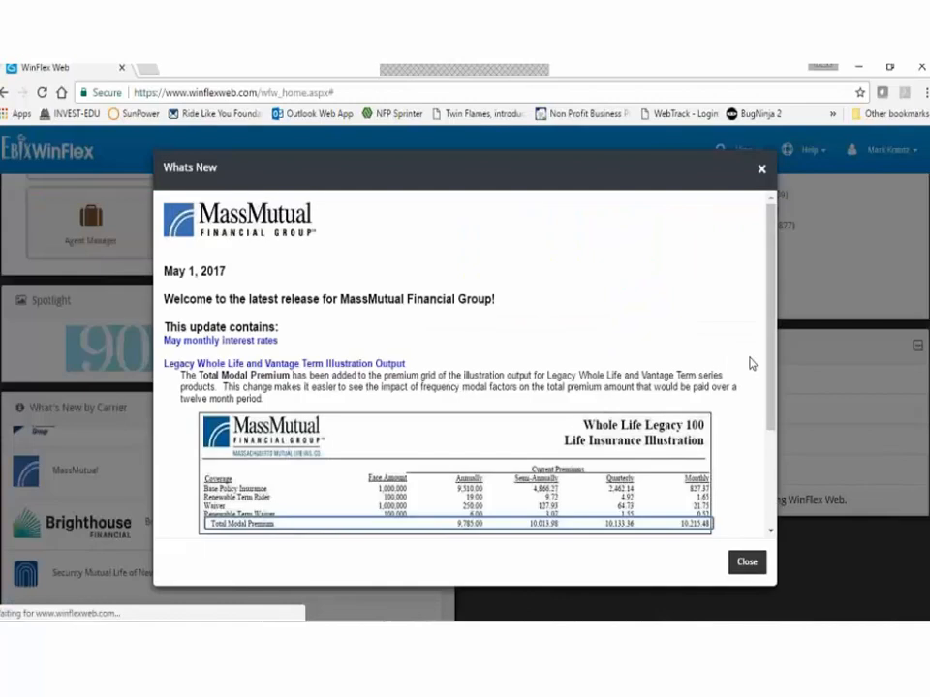
{"action": "left_click", "coordinate": [761, 172]}
{"action": "scroll", "coordinate": [332, 550], "scroll_direction": "up", "scroll_amount": 2}
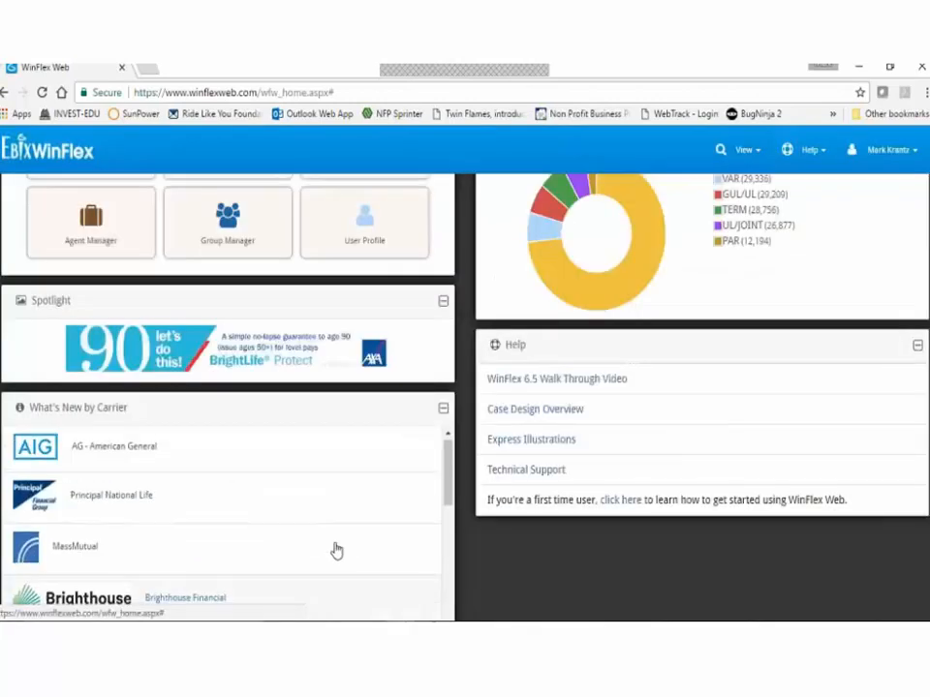
{"action": "scroll", "coordinate": [478, 580], "scroll_direction": "up", "scroll_amount": 3}
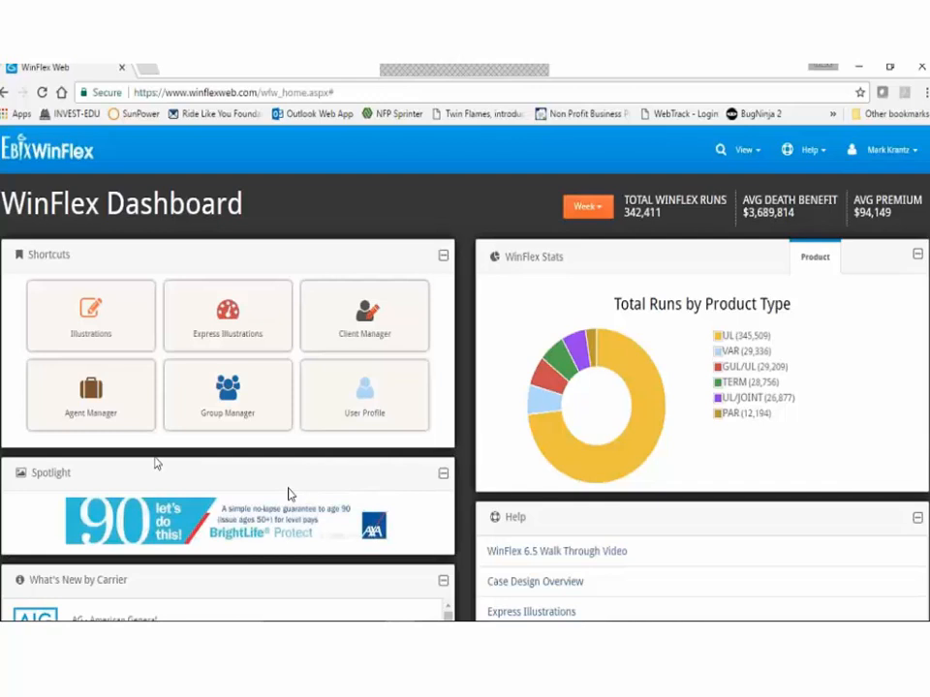
Go to Illustrations and view the list of saved clients without loading any
{"action": "left_click", "coordinate": [93, 312]}
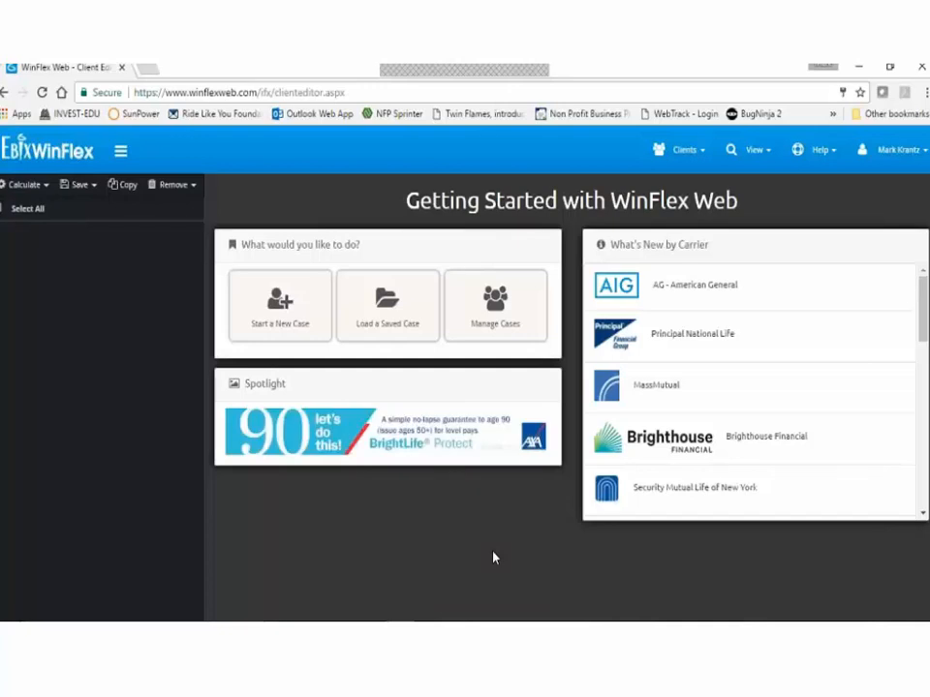
{"action": "left_click", "coordinate": [387, 303]}
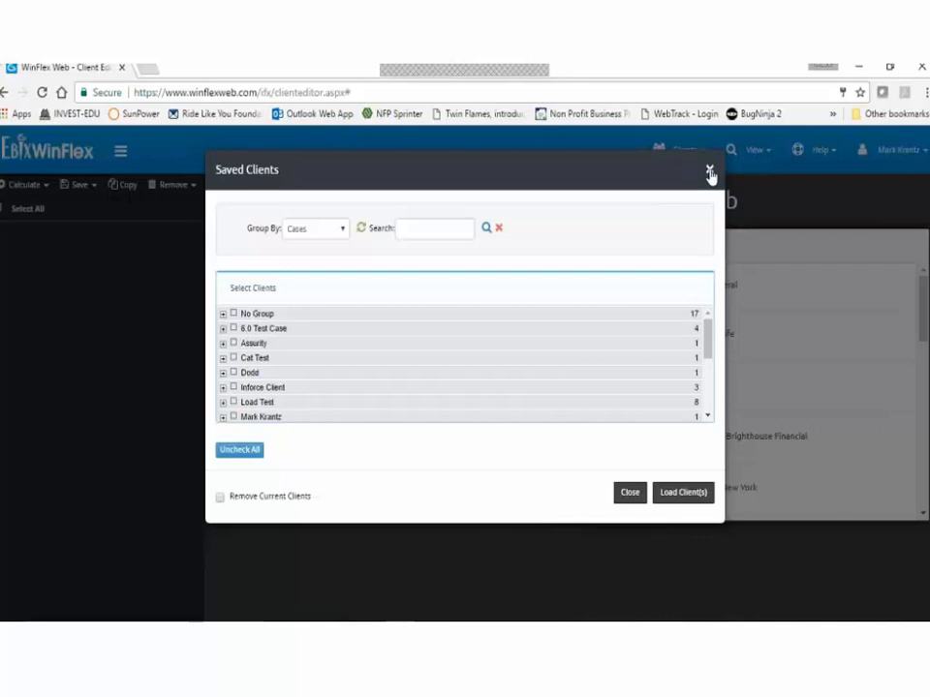
{"action": "left_click", "coordinate": [710, 169]}
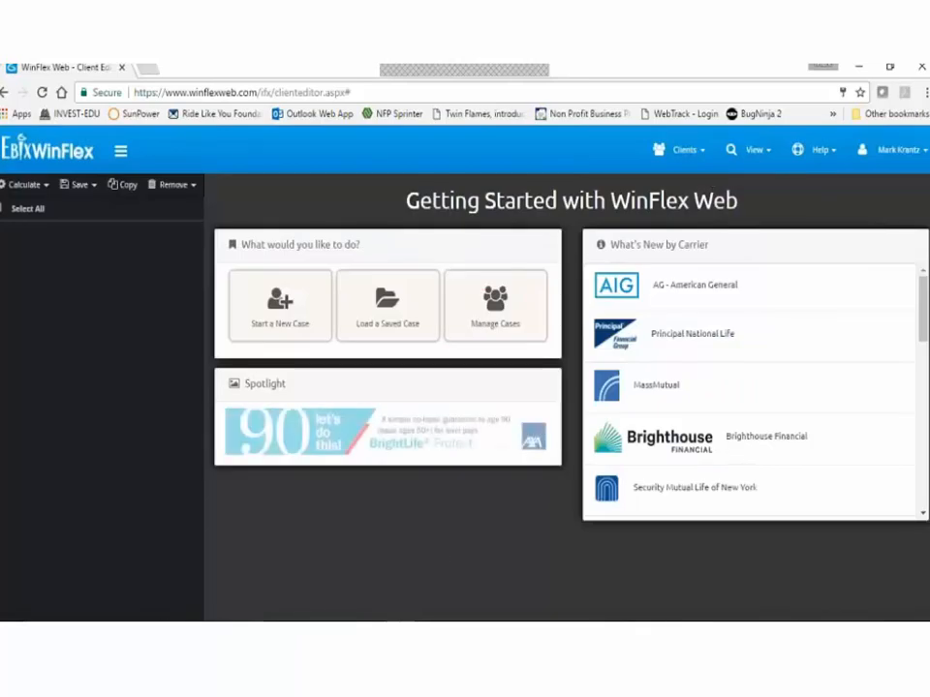
Go to case management and view the clients of several cases, including 6.0 Test Case, Cat Test, Dodd and Inforce Client
{"action": "left_click", "coordinate": [494, 305]}
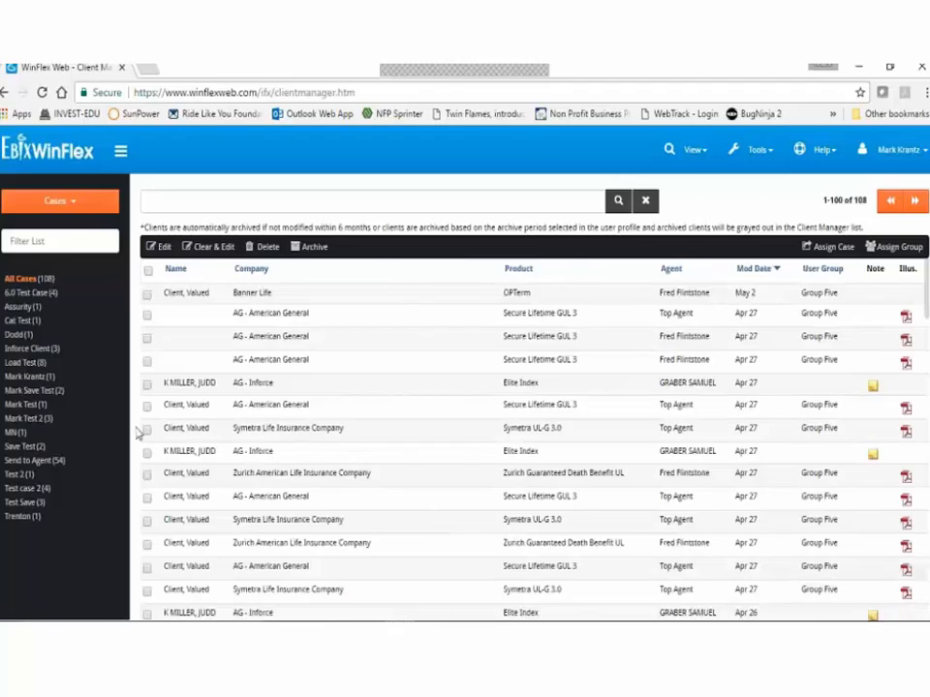
{"action": "left_click", "coordinate": [29, 292]}
{"action": "left_click", "coordinate": [24, 321]}
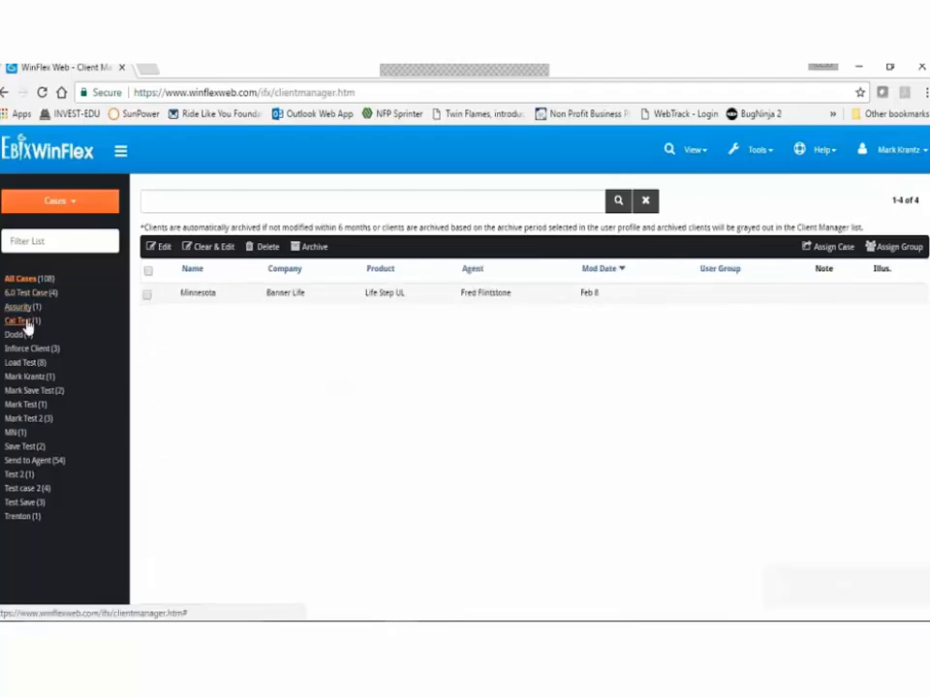
{"action": "left_click", "coordinate": [27, 332]}
{"action": "left_click", "coordinate": [39, 351]}
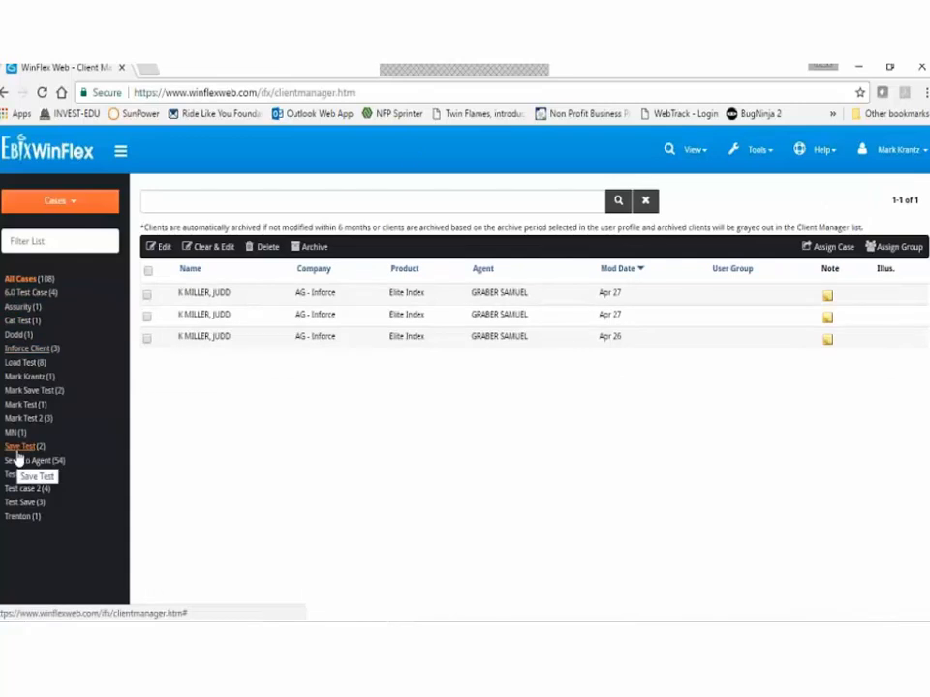
Group the client manager's list by Agents, by Dates and finally by User Groups
{"action": "left_click", "coordinate": [60, 201]}
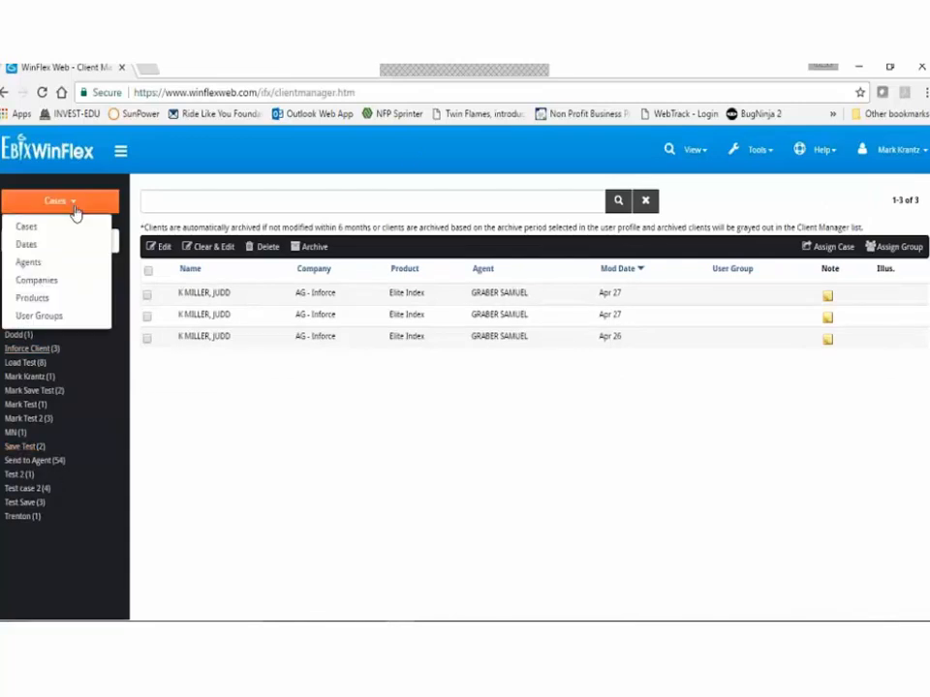
{"action": "left_click", "coordinate": [29, 263]}
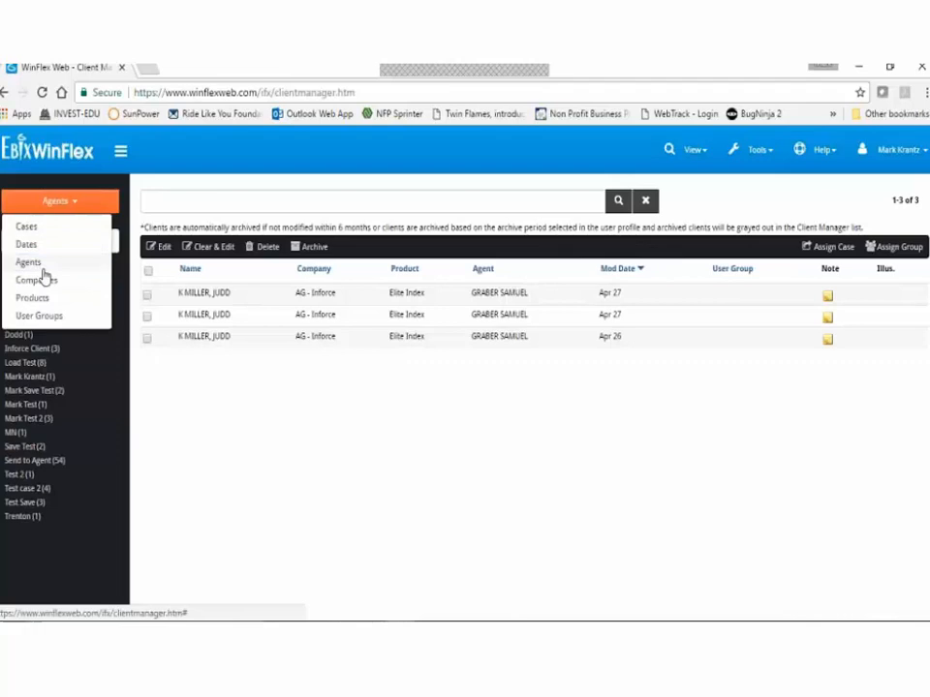
{"action": "left_click", "coordinate": [98, 202]}
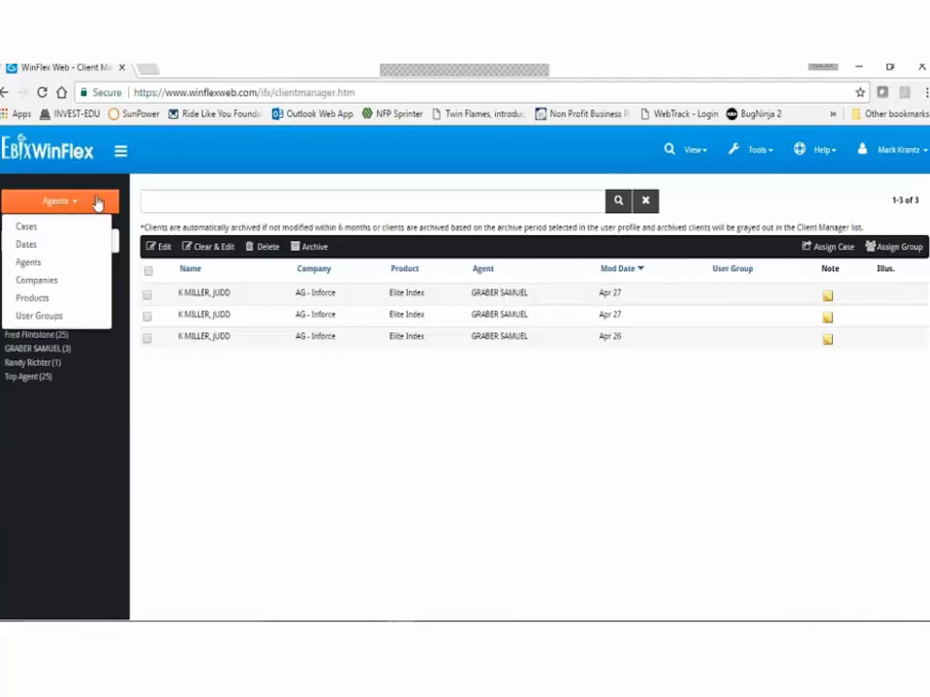
{"action": "left_click", "coordinate": [31, 246]}
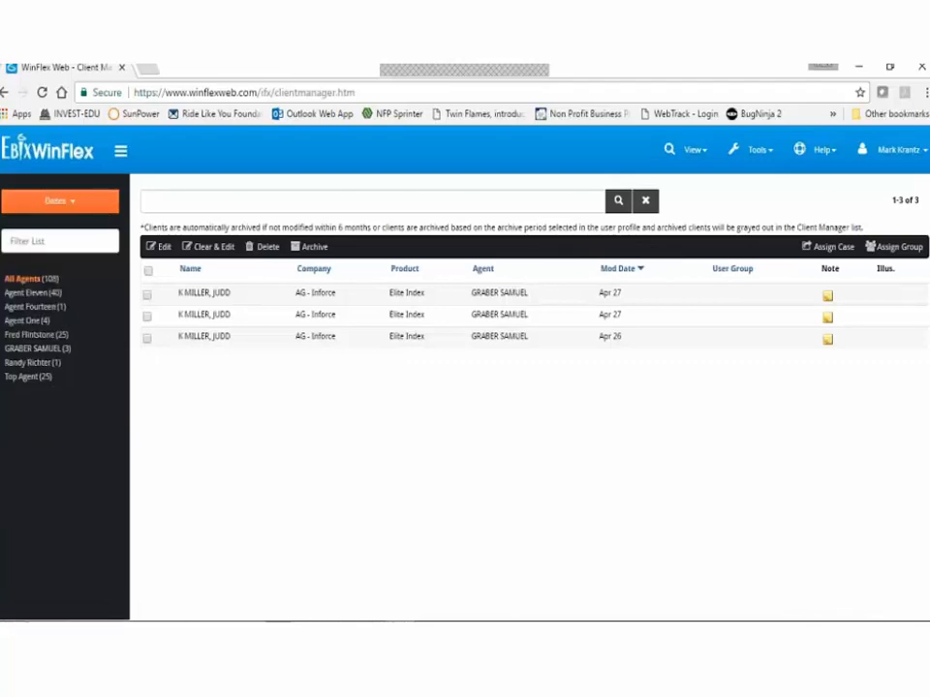
{"action": "left_click", "coordinate": [66, 203]}
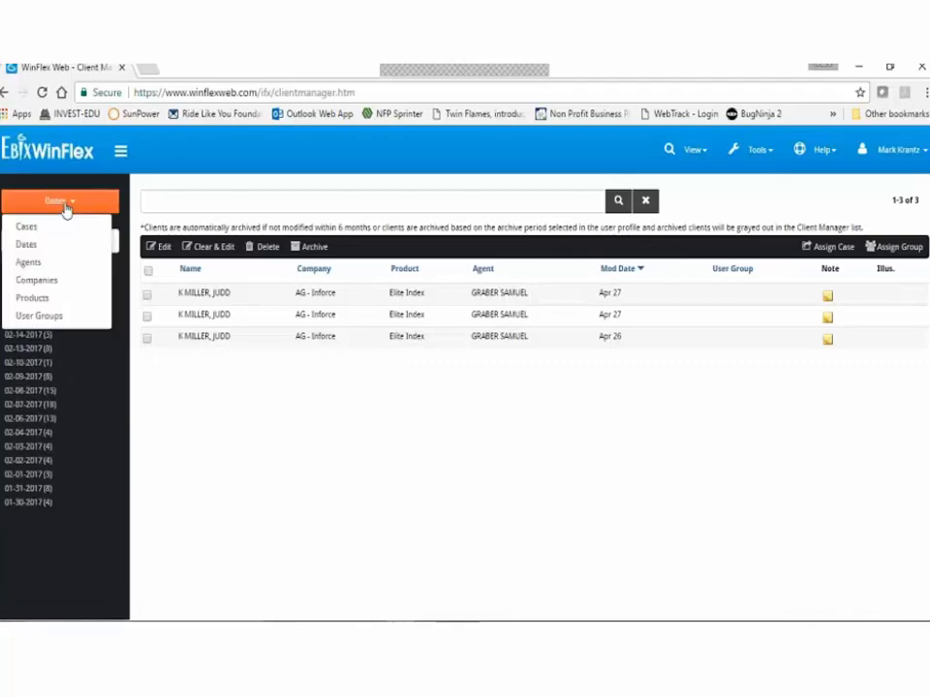
{"action": "left_click", "coordinate": [38, 316]}
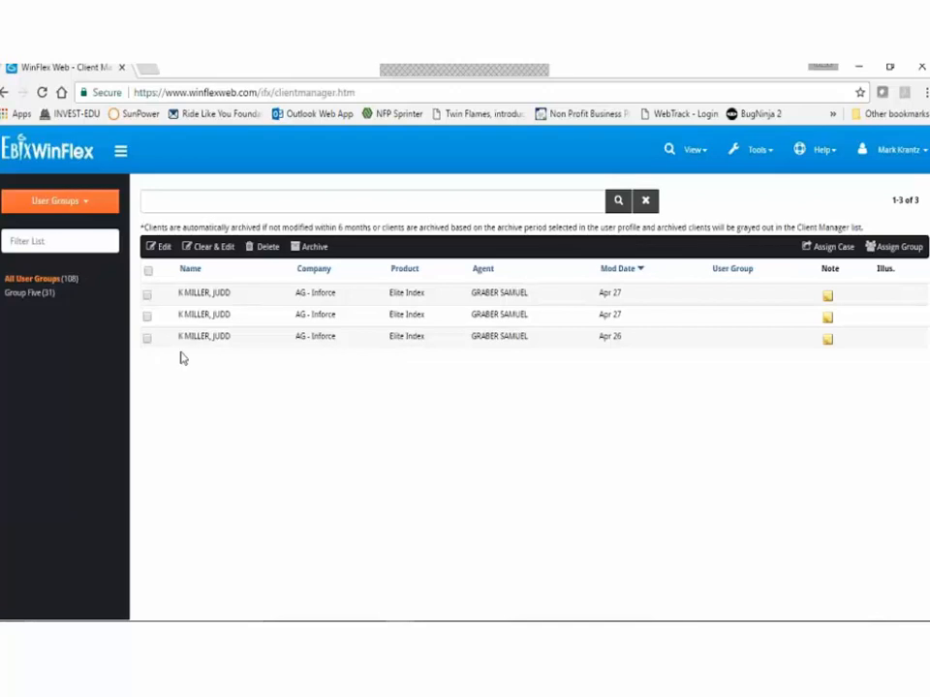
Return to the client editor with no clients selected and start a new case
{"action": "left_click", "coordinate": [157, 247]}
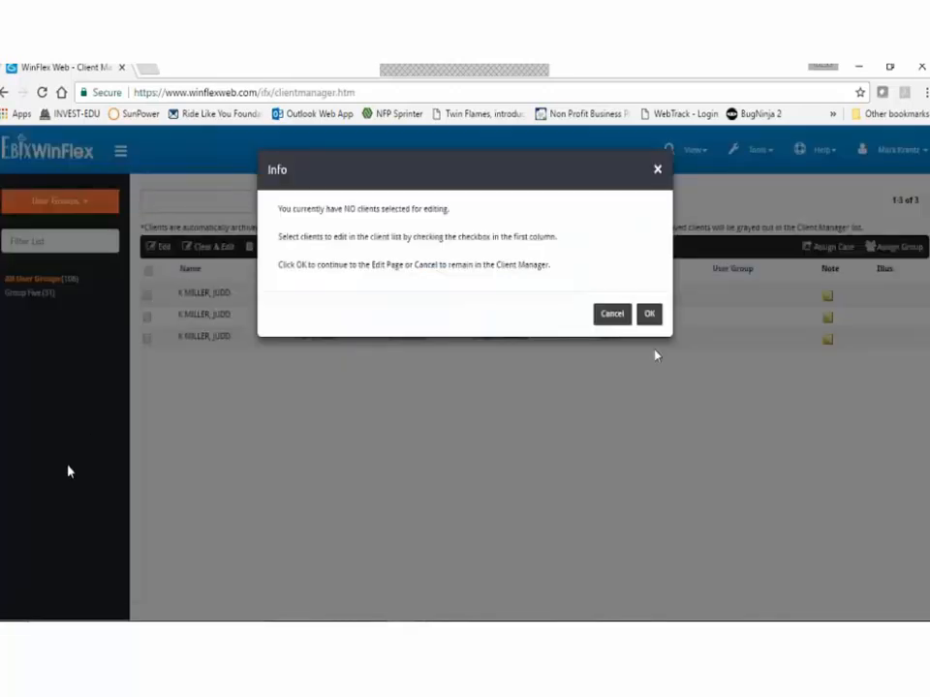
{"action": "left_click", "coordinate": [650, 319]}
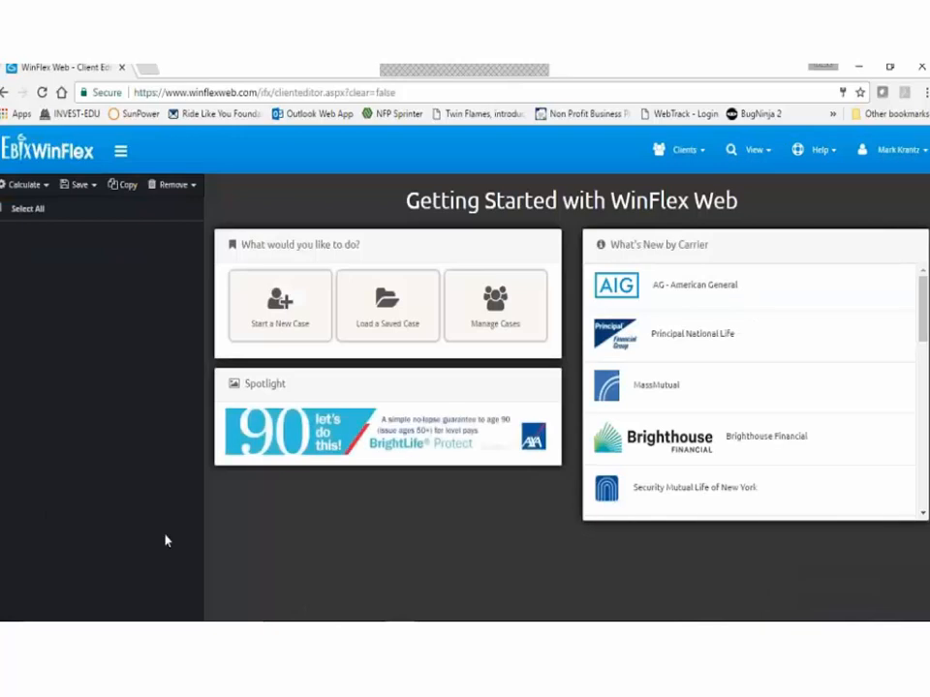
{"action": "left_click", "coordinate": [276, 308]}
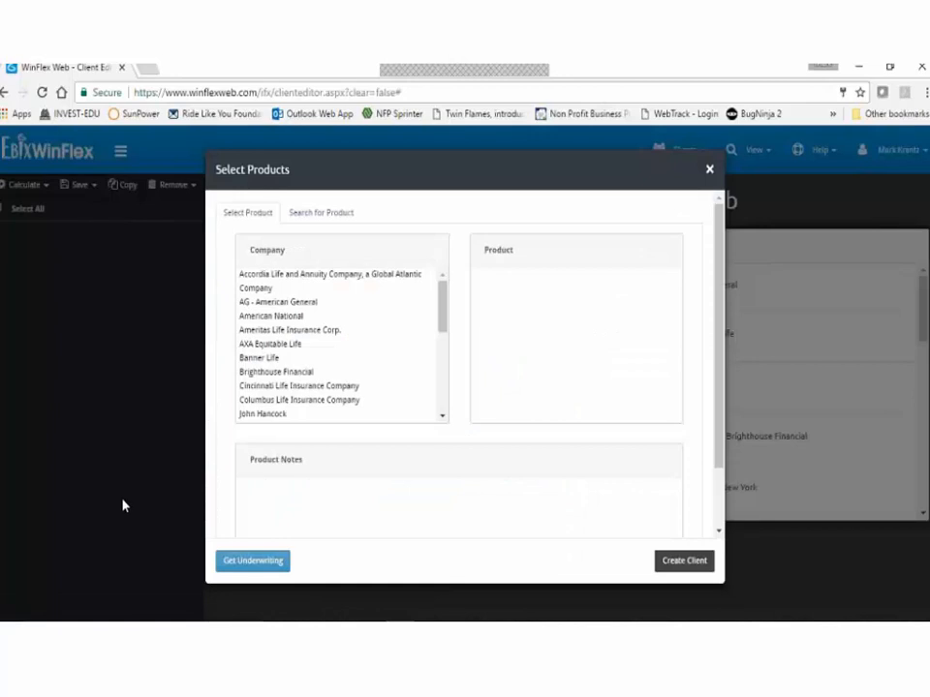
Browse the products of AG - American General, American National, AXA Equitable Life and Banner Life, and view the notes for Life Step UL
{"action": "left_click", "coordinate": [315, 303]}
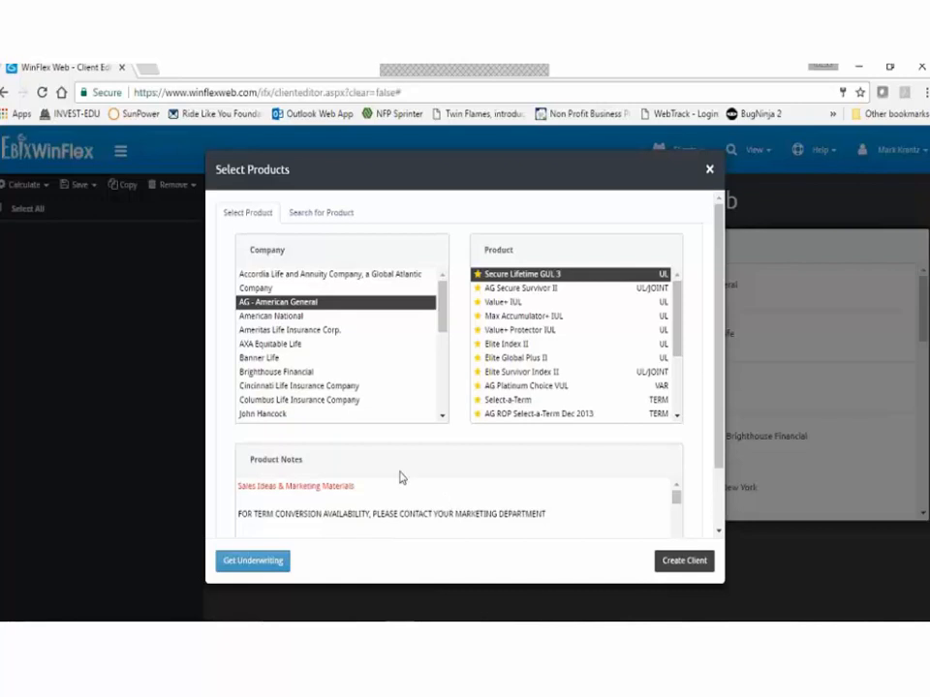
{"action": "left_click", "coordinate": [295, 318]}
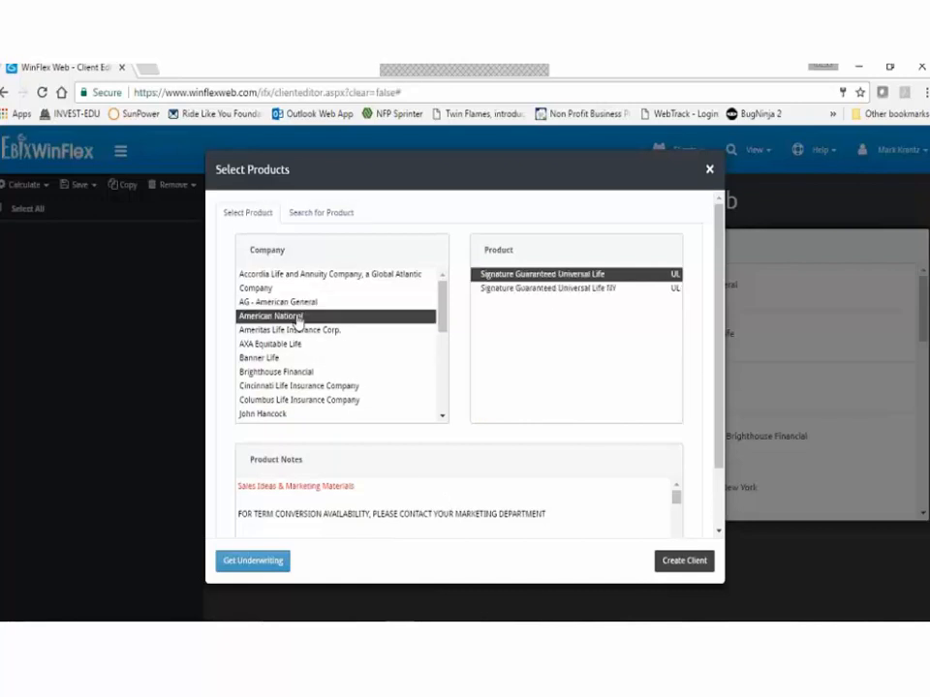
{"action": "left_click", "coordinate": [287, 345]}
{"action": "left_click", "coordinate": [281, 358]}
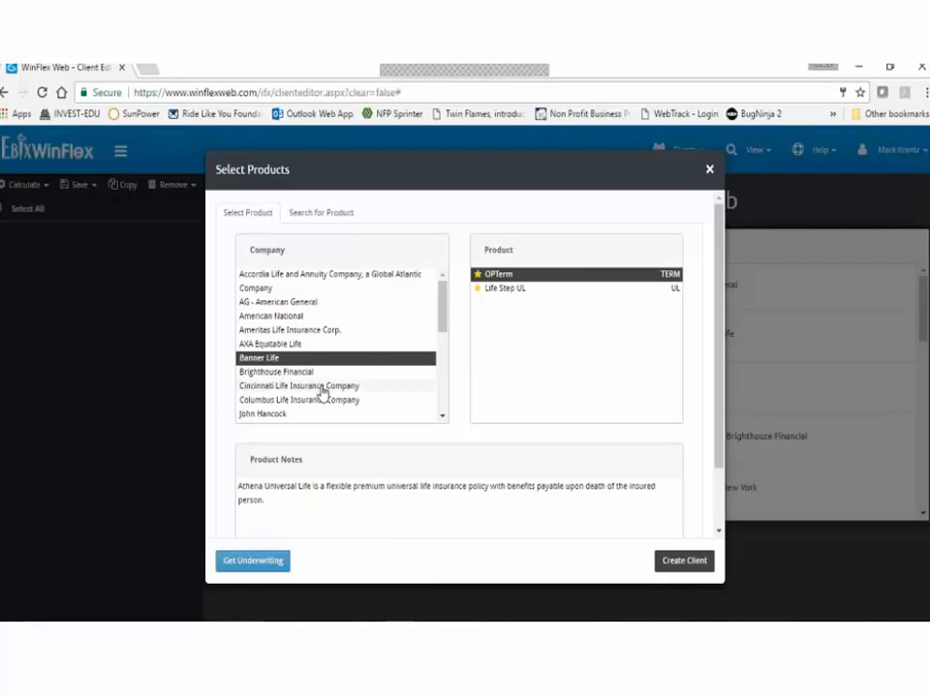
{"action": "left_click", "coordinate": [519, 288]}
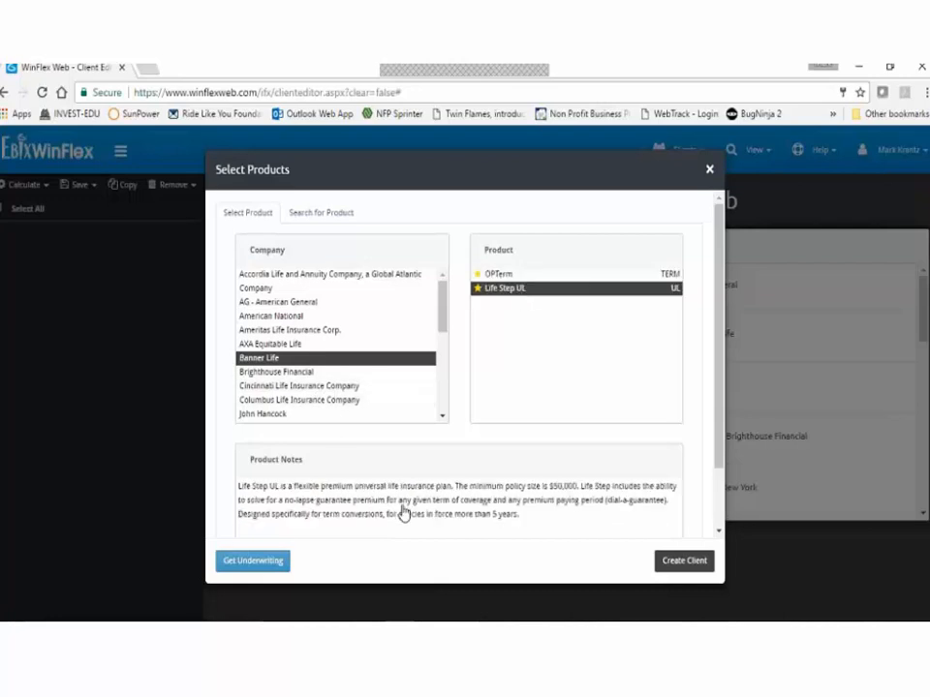
Examine the company, product type and concept filters available in the product search
{"action": "left_click", "coordinate": [323, 212]}
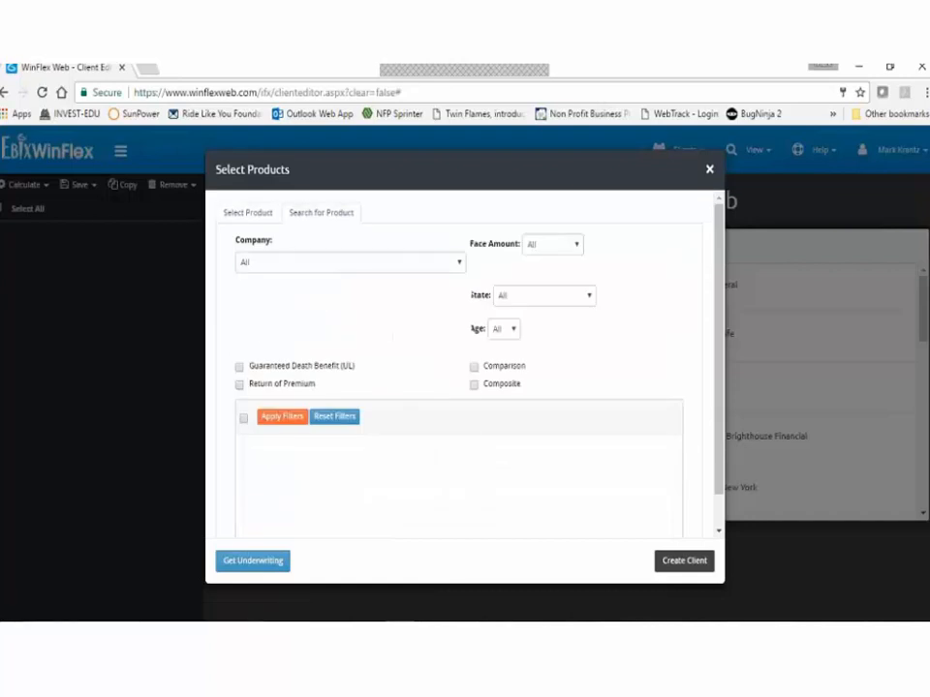
{"action": "left_click", "coordinate": [417, 262]}
{"action": "left_click", "coordinate": [417, 264]}
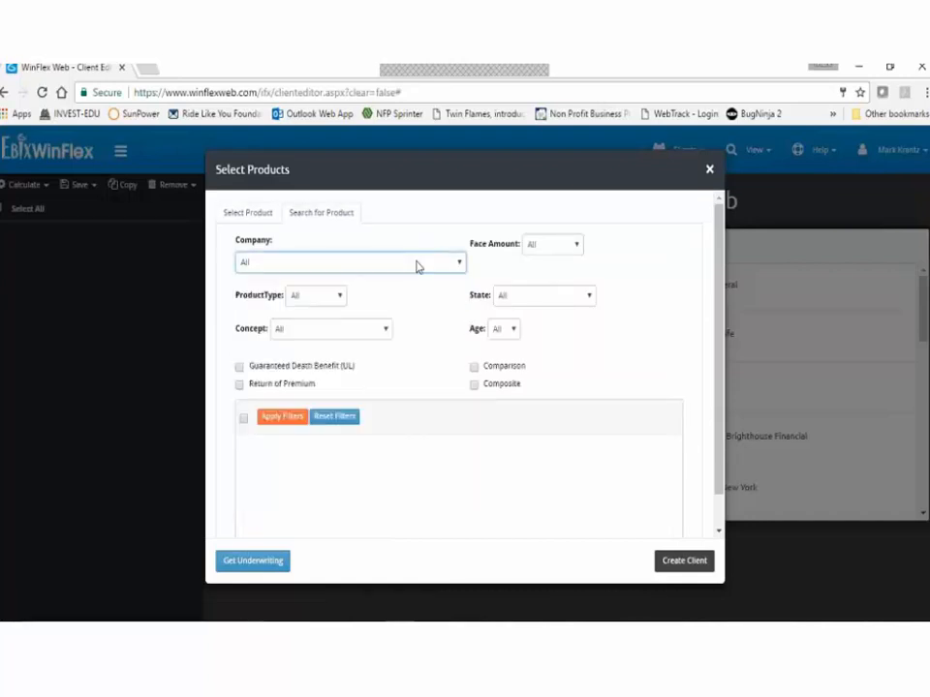
{"action": "left_click", "coordinate": [341, 300]}
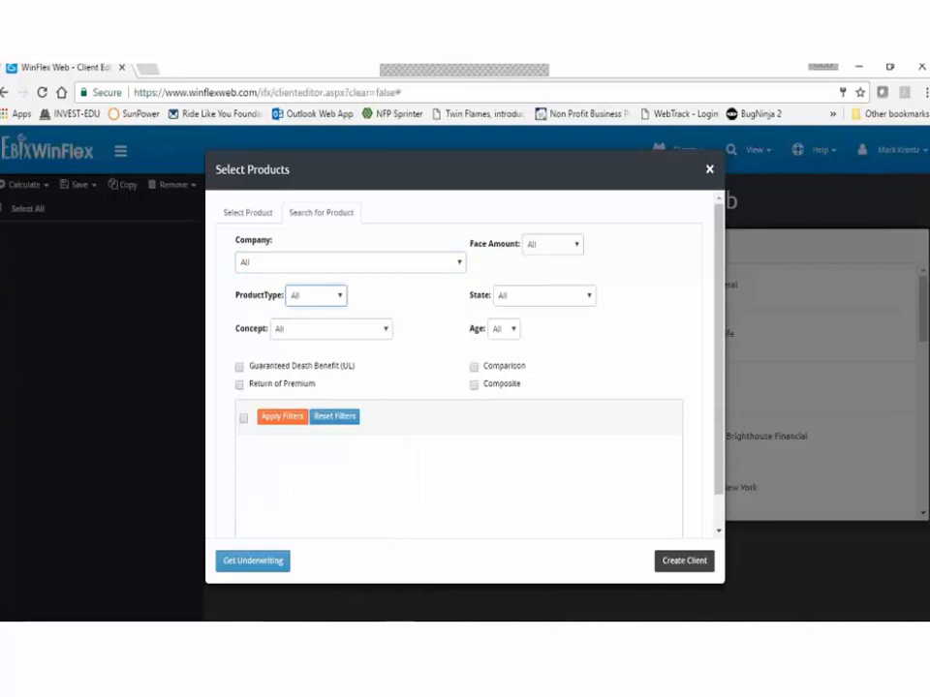
{"action": "left_click", "coordinate": [371, 329]}
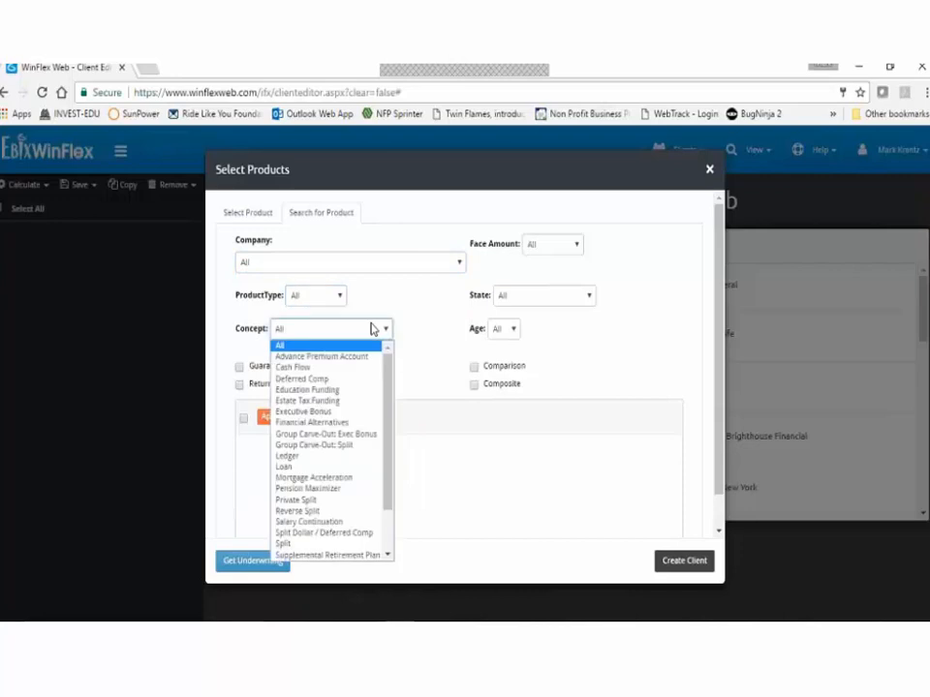
{"action": "left_click", "coordinate": [423, 320]}
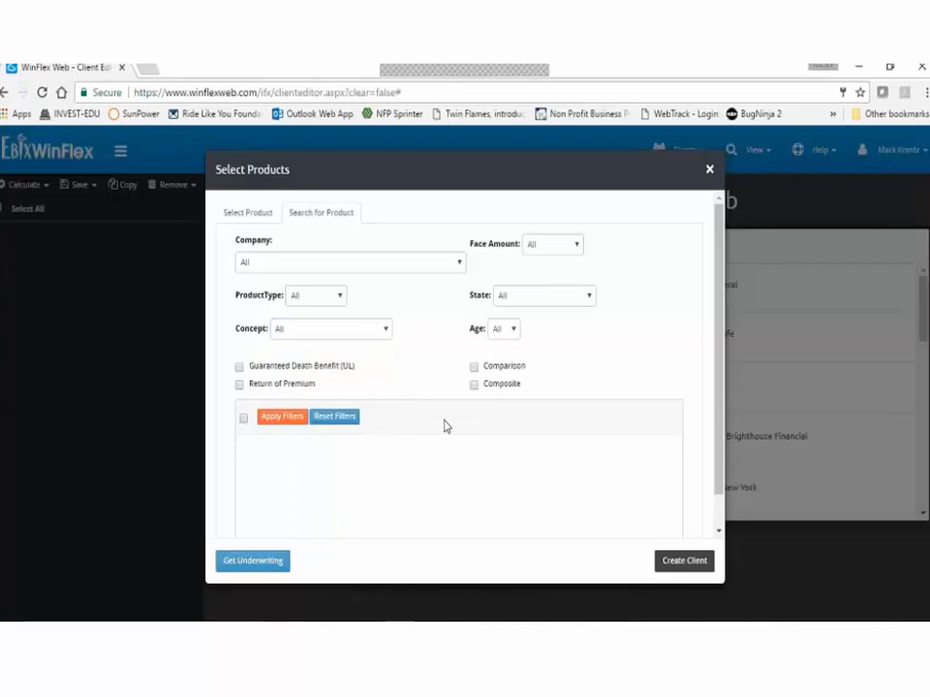
Filter the product search by product type UL across all companies
{"action": "left_click", "coordinate": [312, 296]}
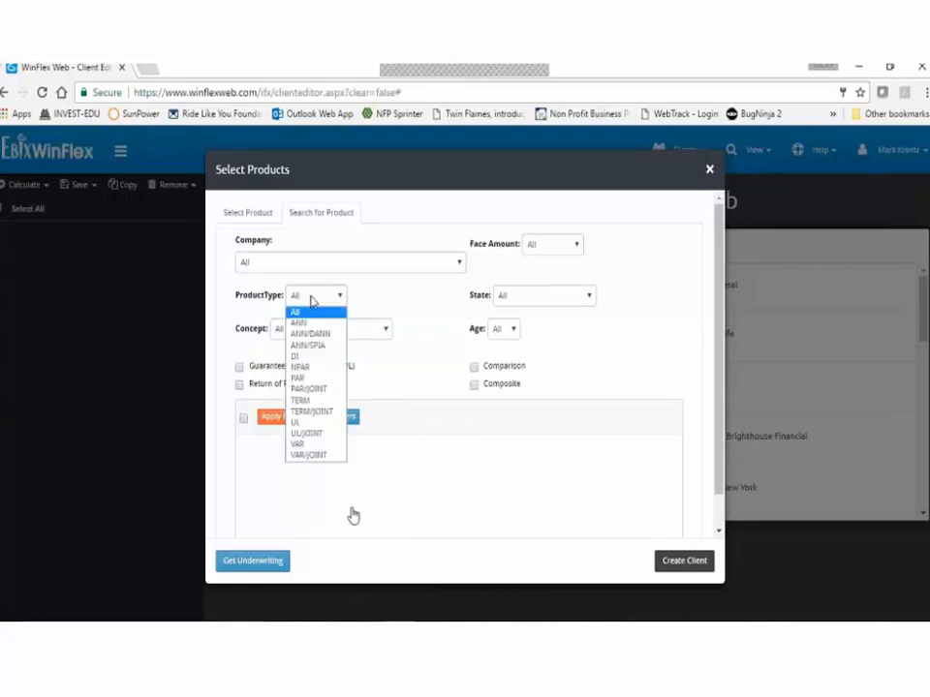
{"action": "left_click", "coordinate": [310, 420]}
{"action": "key", "text": "u"}
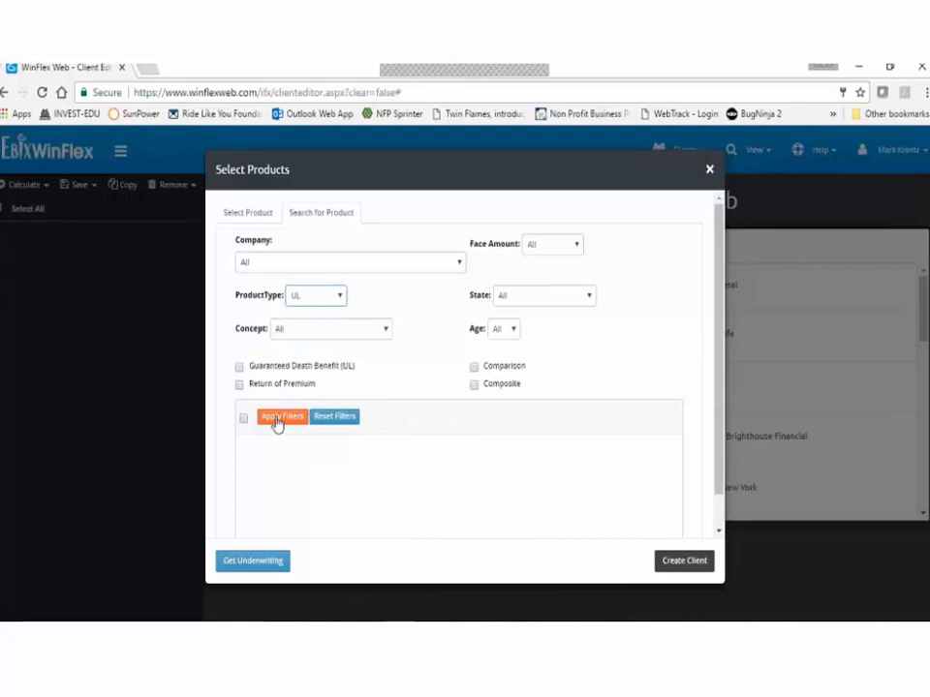
{"action": "left_click", "coordinate": [279, 416]}
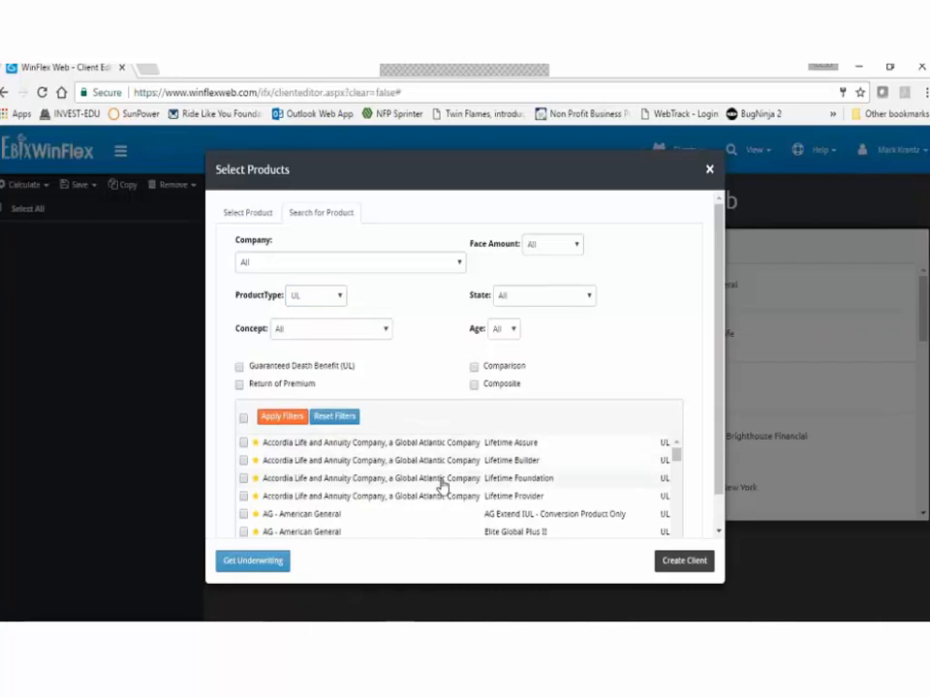
Select the AG - American General products Elite Index II, Elite UL and Max Accumulator+ IUL
{"action": "scroll", "coordinate": [417, 483], "scroll_direction": "down", "scroll_amount": 1}
{"action": "left_click", "coordinate": [243, 471]}
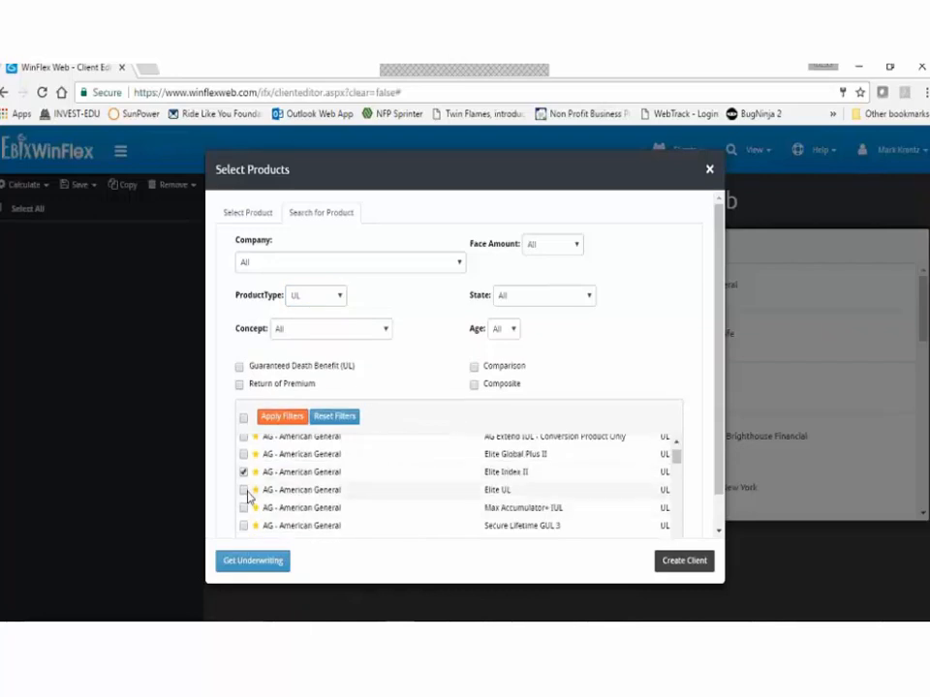
{"action": "left_click", "coordinate": [244, 490]}
{"action": "left_click", "coordinate": [243, 508]}
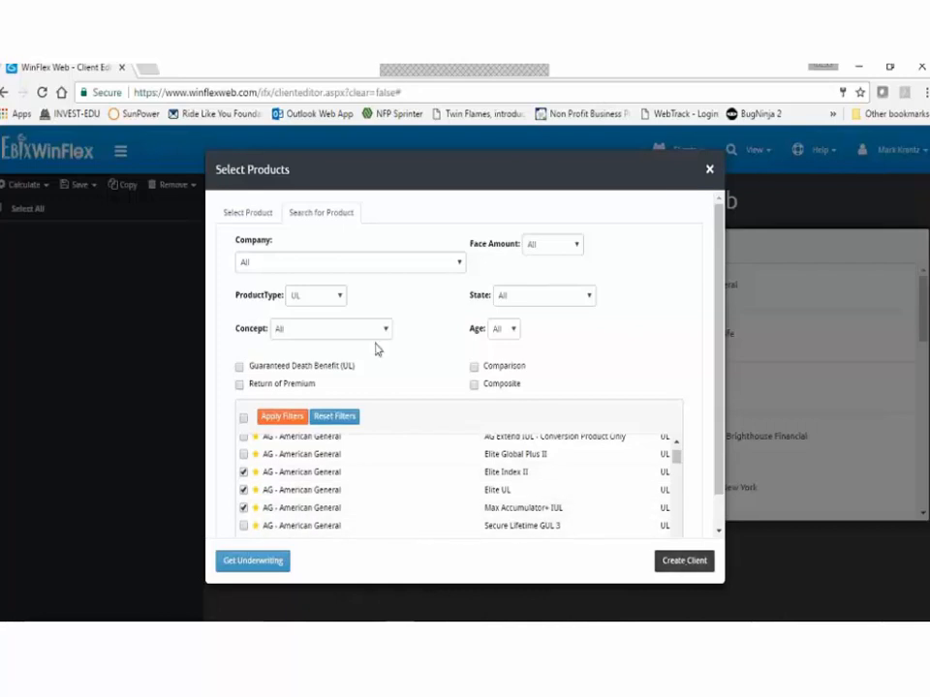
Open the underwriting determination questionnaire from product selection, review its health questions and close it
{"action": "left_click", "coordinate": [257, 217]}
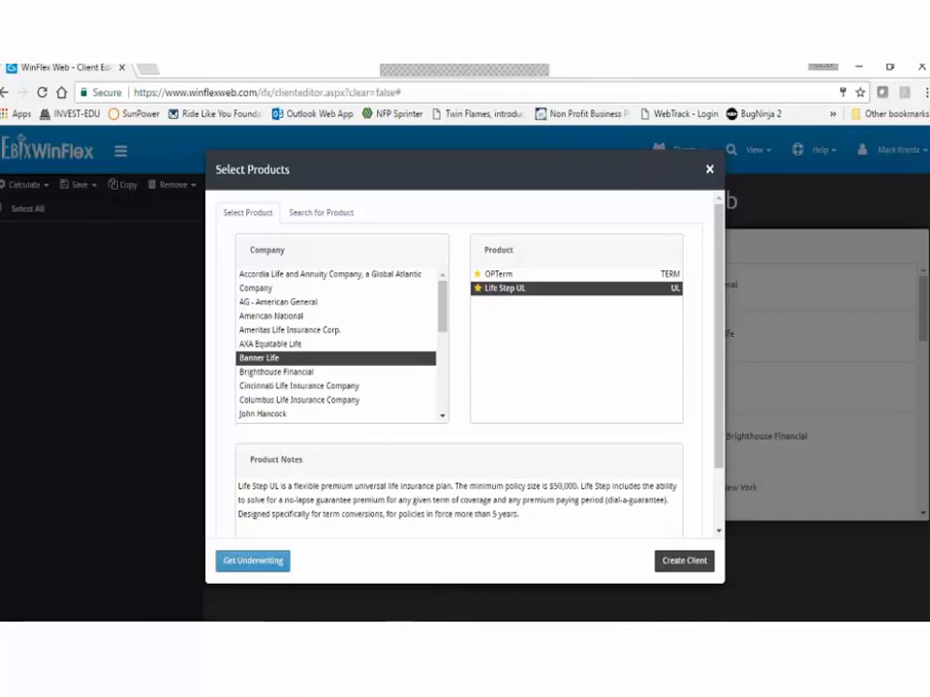
{"action": "left_click", "coordinate": [264, 564]}
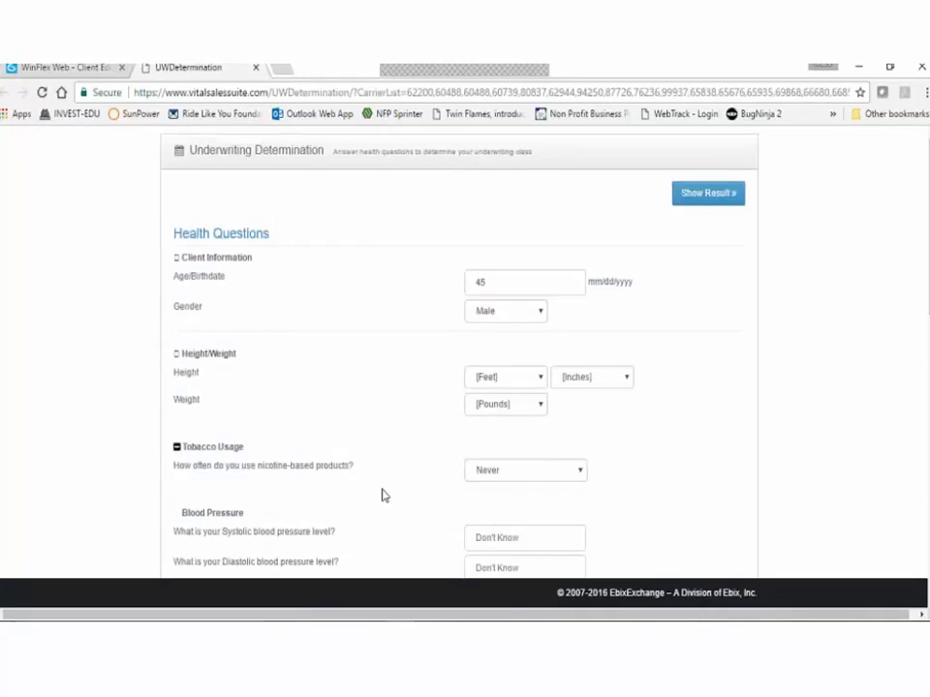
{"action": "scroll", "coordinate": [731, 464], "scroll_direction": "down", "scroll_amount": 3}
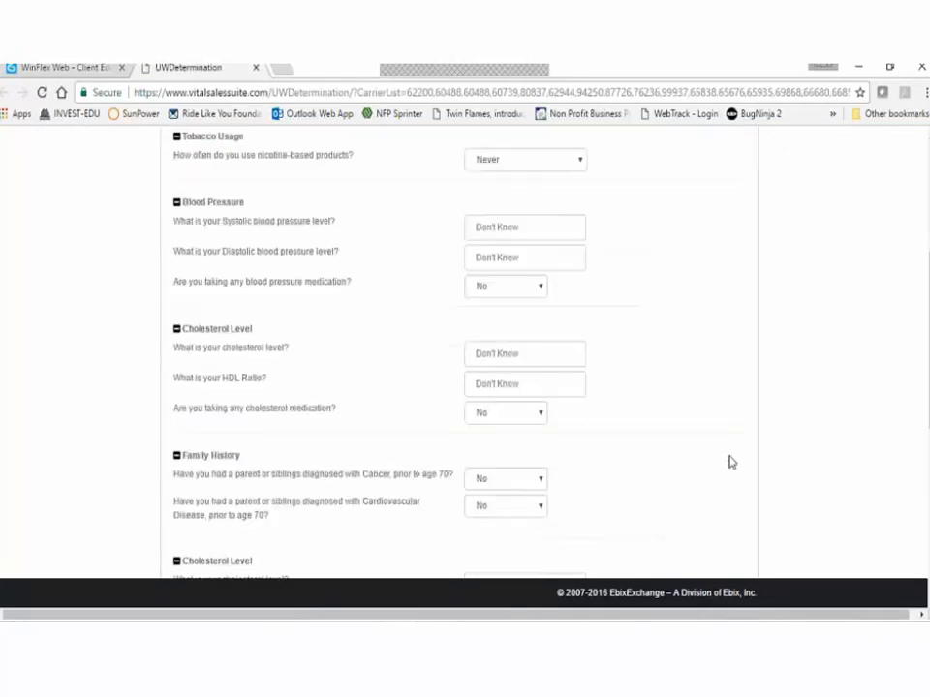
{"action": "scroll", "coordinate": [733, 453], "scroll_direction": "up", "scroll_amount": 3}
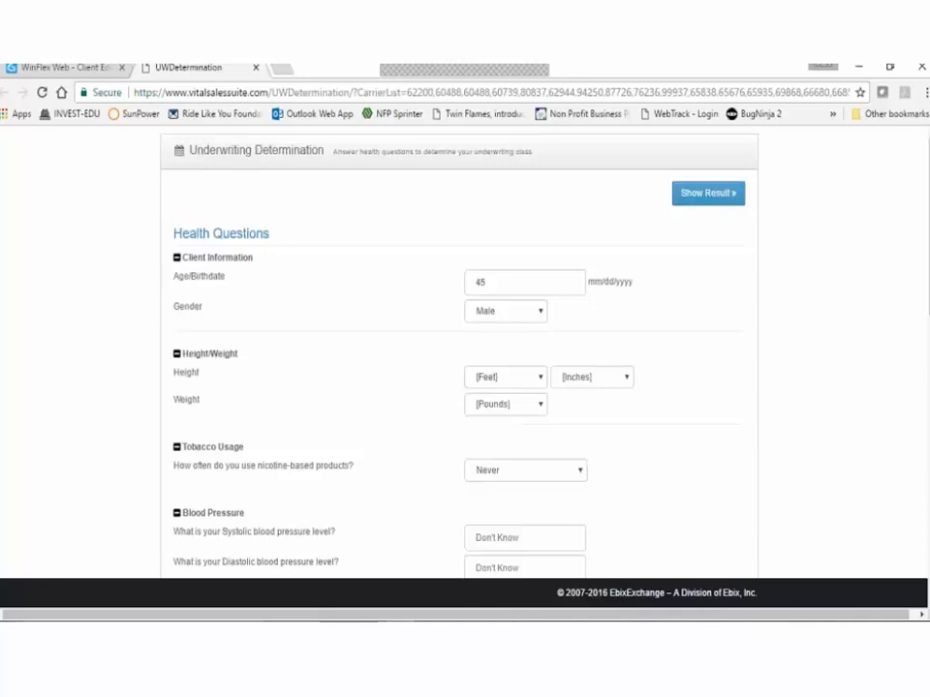
{"action": "left_click", "coordinate": [256, 69]}
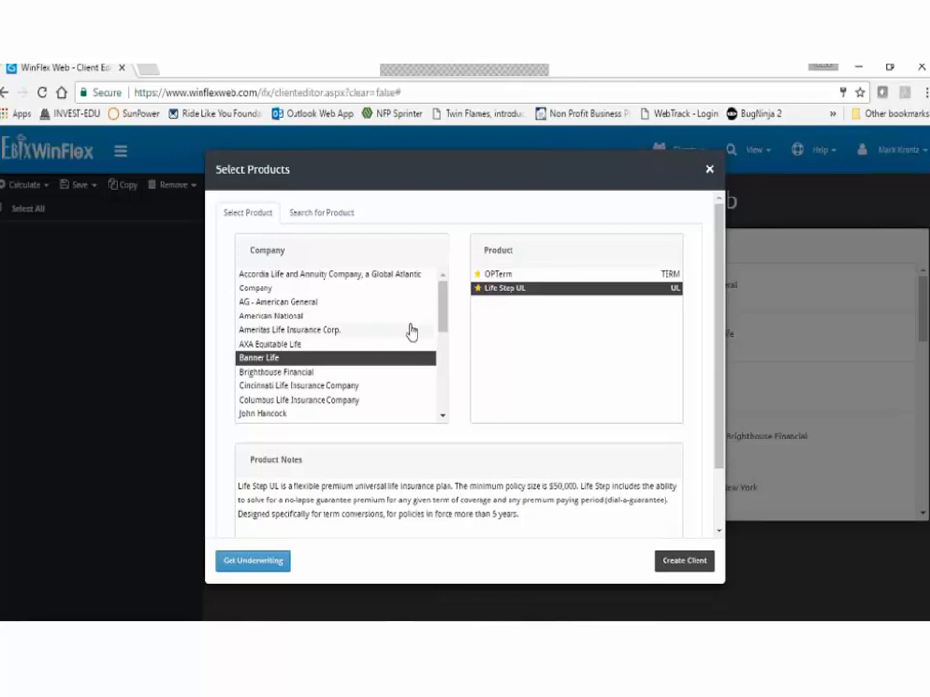
Create a client with the AG - American General product Elite Global Plus II and name it Valued Client
{"action": "left_click", "coordinate": [291, 304]}
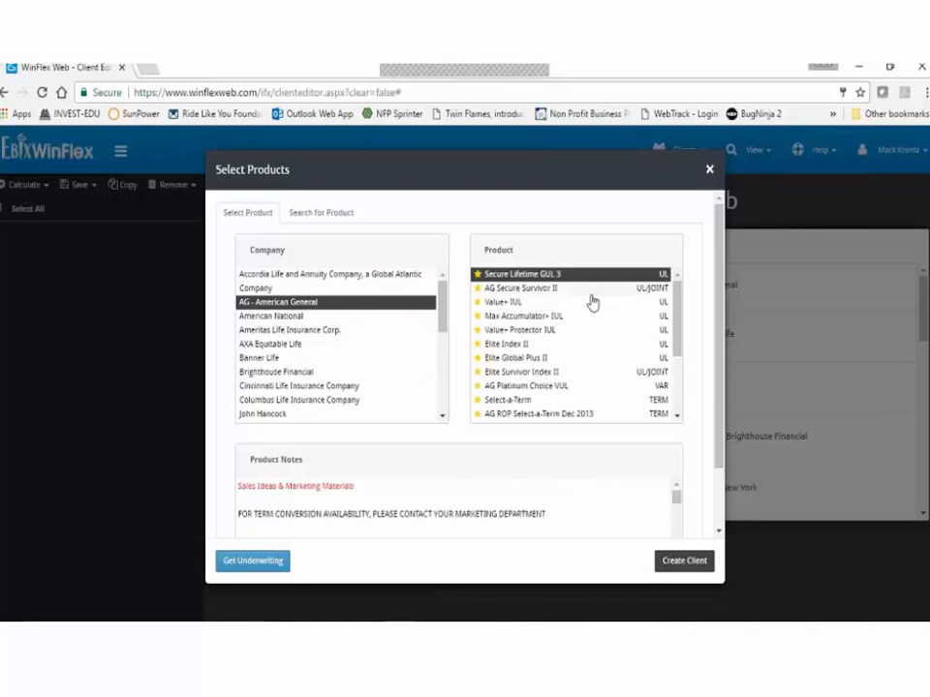
{"action": "left_click", "coordinate": [523, 357]}
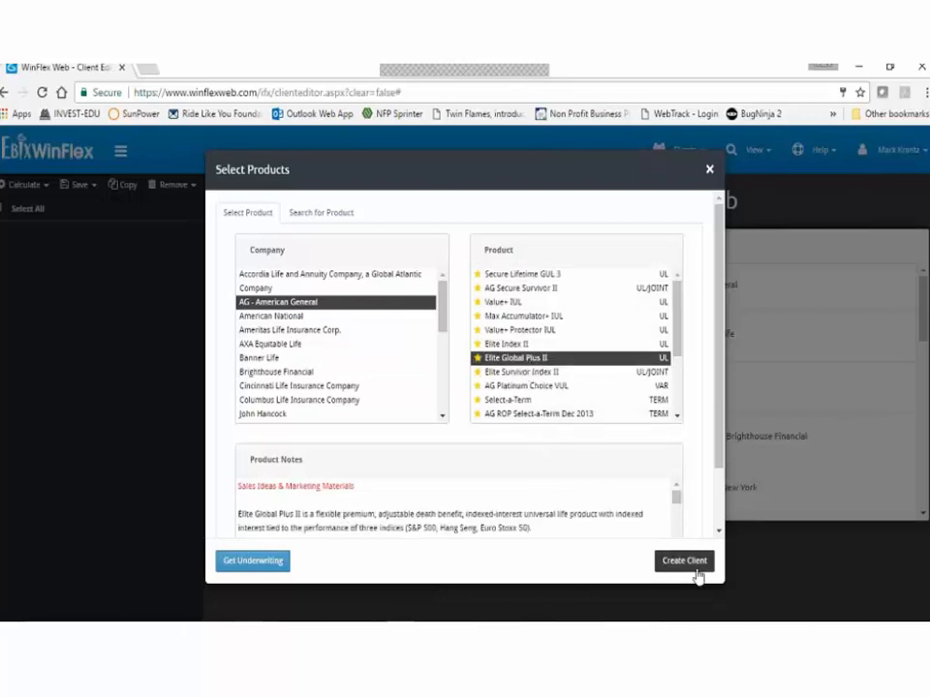
{"action": "left_click", "coordinate": [687, 570]}
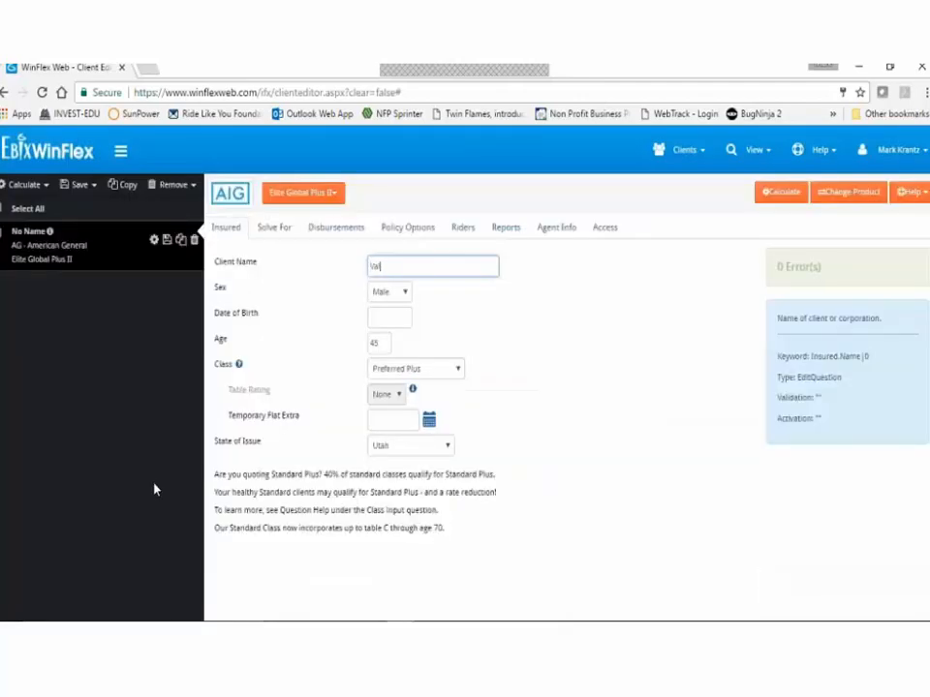
{"action": "type", "text": "Valued Client"}
Set the Elite Global Plus II illustration to solve for Premium and return to the insured's details
{"action": "left_click", "coordinate": [290, 240]}
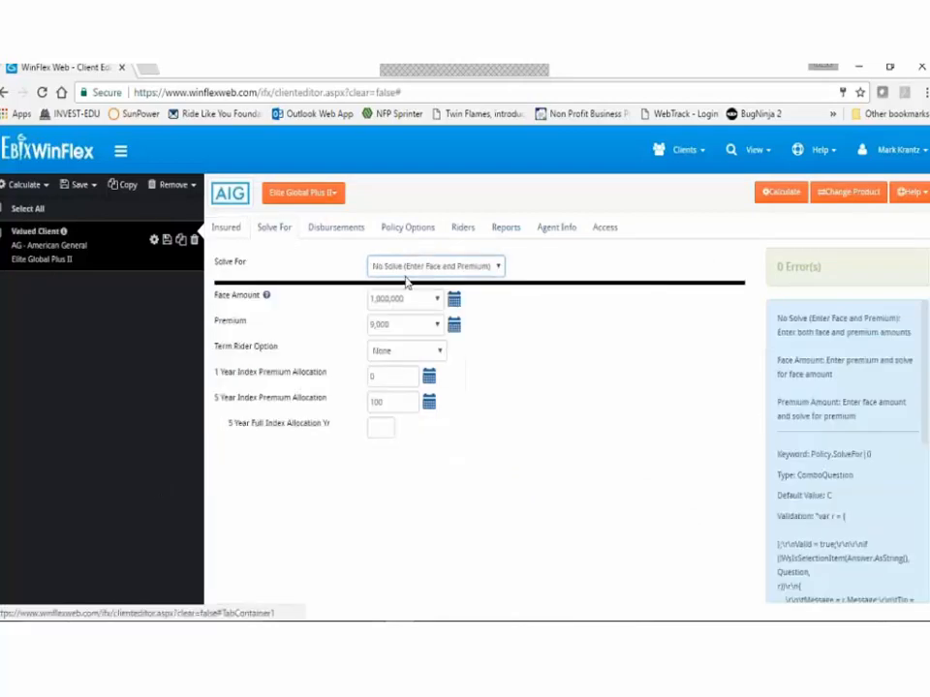
{"action": "left_click", "coordinate": [407, 270]}
{"action": "left_click", "coordinate": [402, 304]}
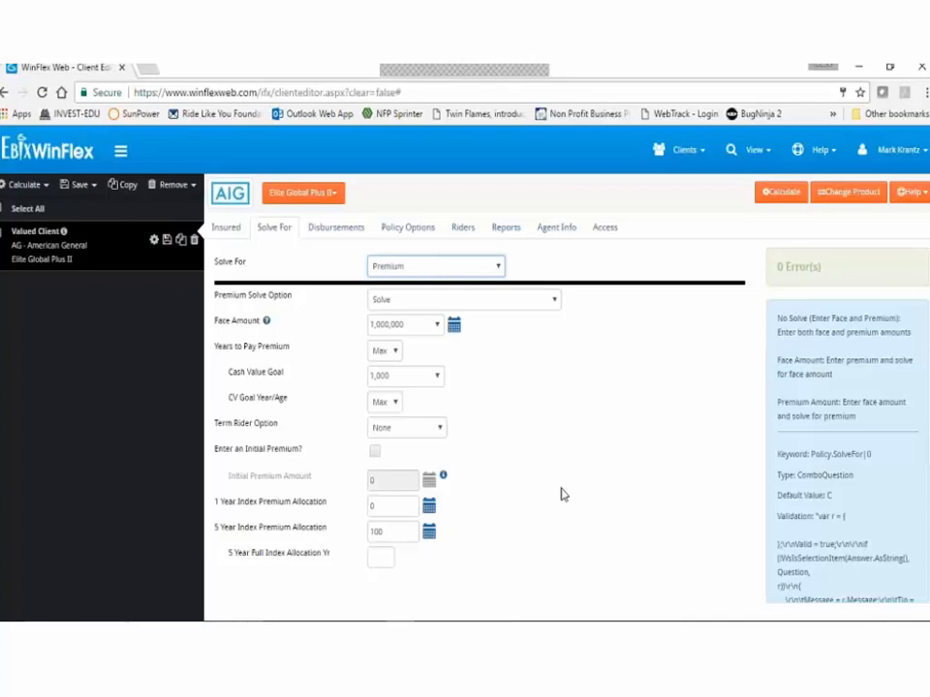
{"action": "left_click", "coordinate": [228, 235]}
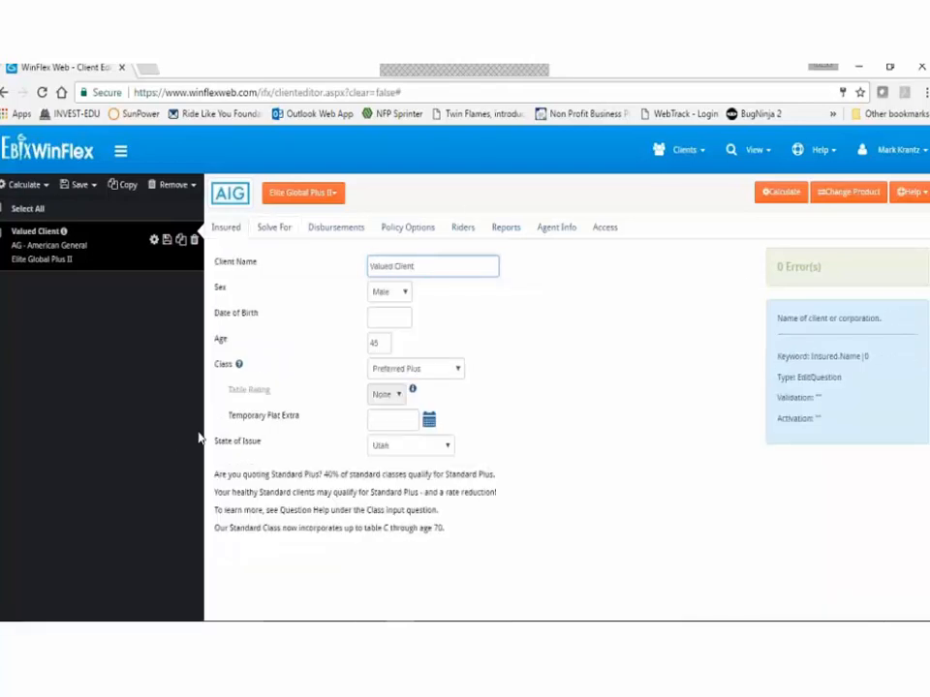
Copy the client into an additional illustration with Zurich Protection UL from Zurich American Life Insurance Company
{"action": "left_click", "coordinate": [859, 198]}
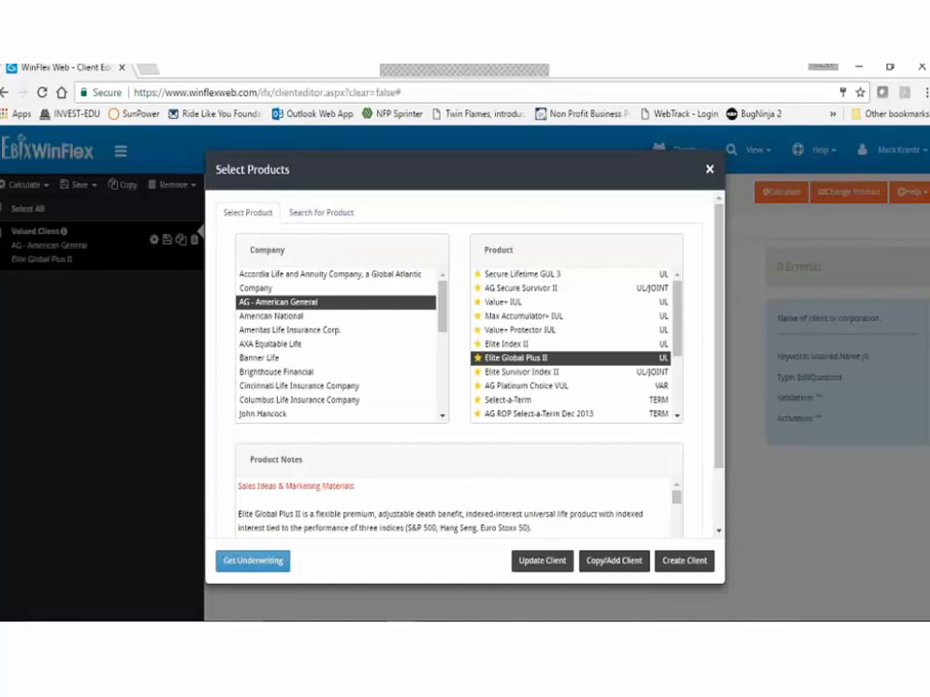
{"action": "left_click_drag", "start_coordinate": [442, 314], "coordinate": [433, 405]}
{"action": "left_click", "coordinate": [328, 403]}
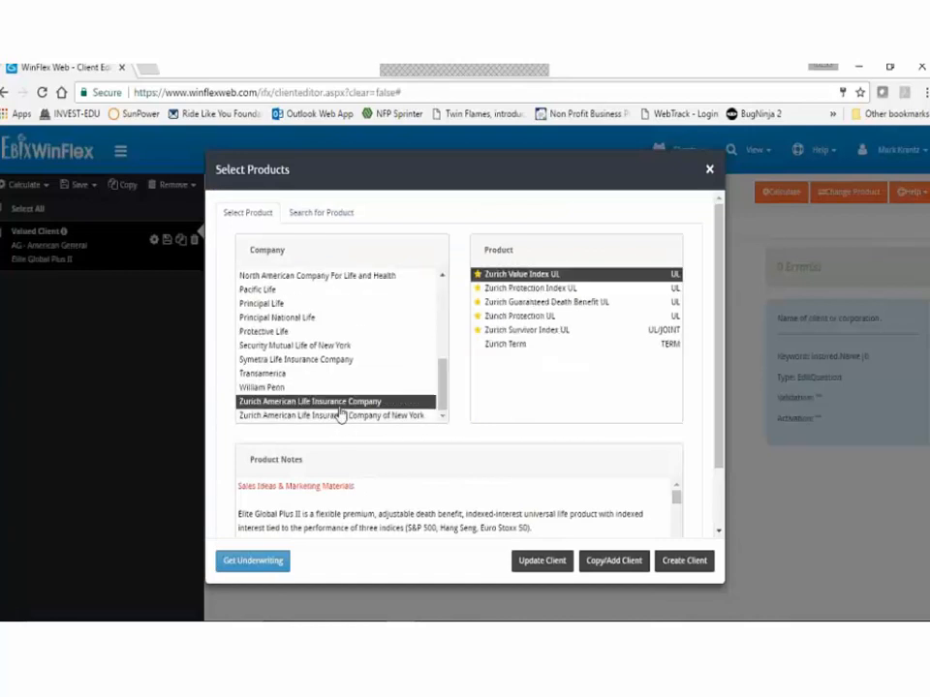
{"action": "left_click", "coordinate": [537, 317]}
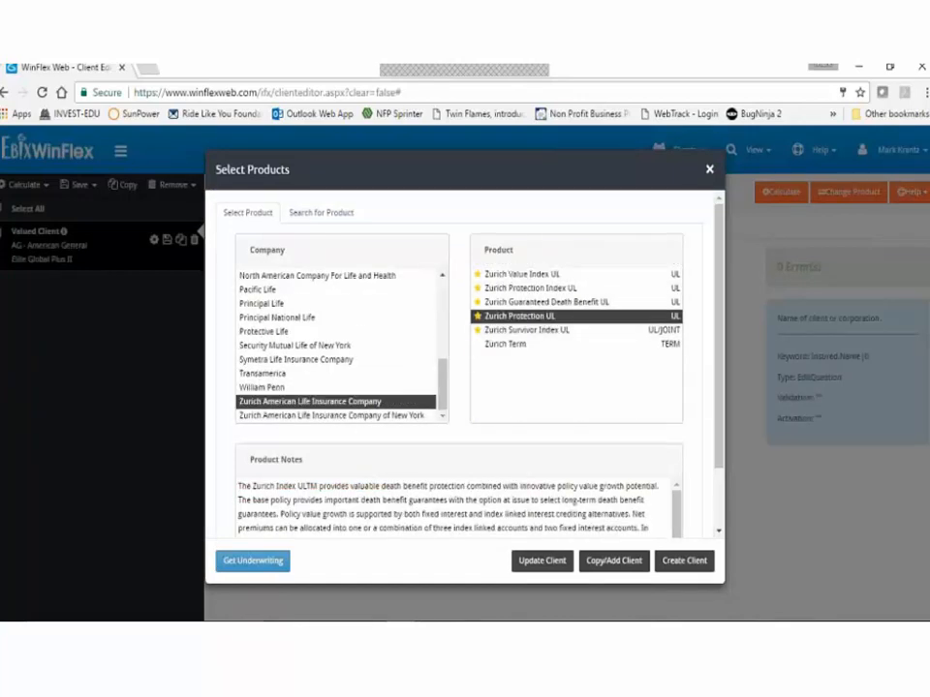
{"action": "left_click", "coordinate": [612, 563]}
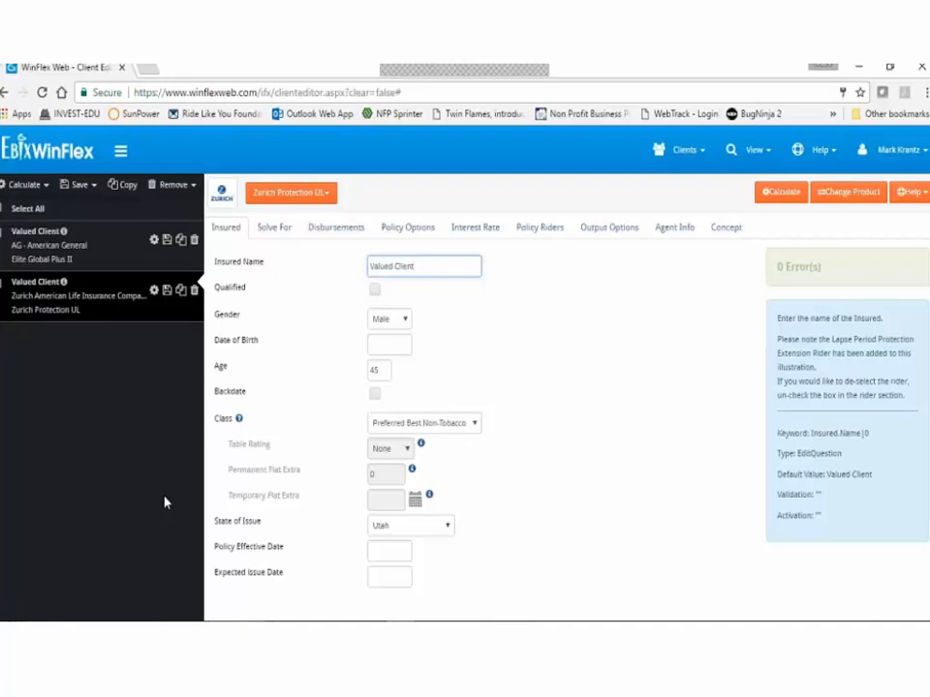
Set the insured's age to 55 in the Zurich Protection UL illustration
{"action": "left_click", "coordinate": [380, 369]}
{"action": "type", "text": "55"}
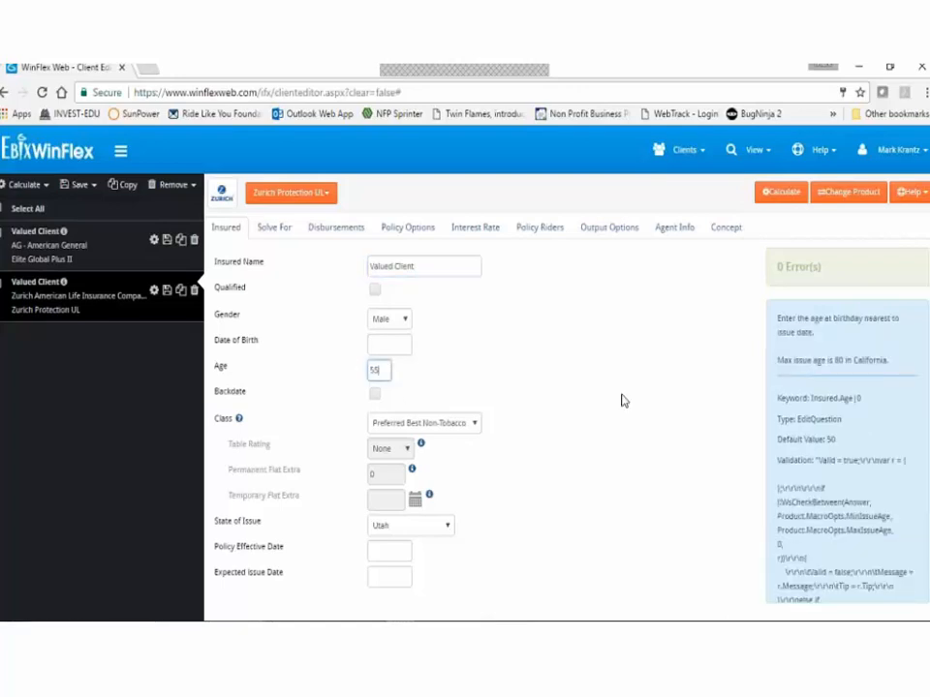
{"action": "left_click", "coordinate": [623, 401]}
Try an age of 90 to review the validation error details, and set the age back to 55
{"action": "left_click", "coordinate": [379, 371]}
{"action": "type", "text": "90"}
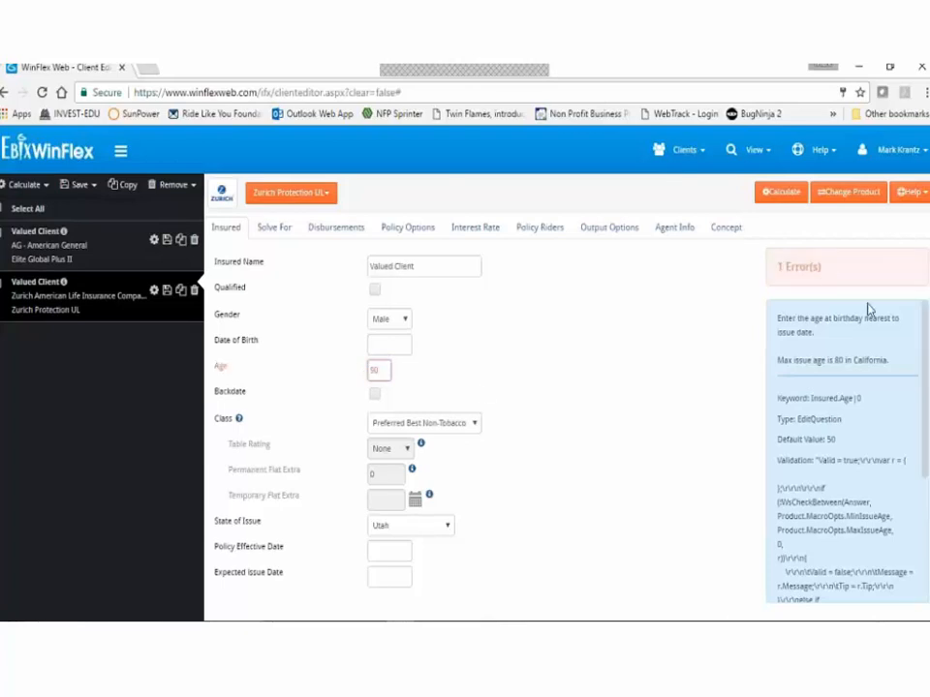
{"action": "left_click", "coordinate": [784, 266]}
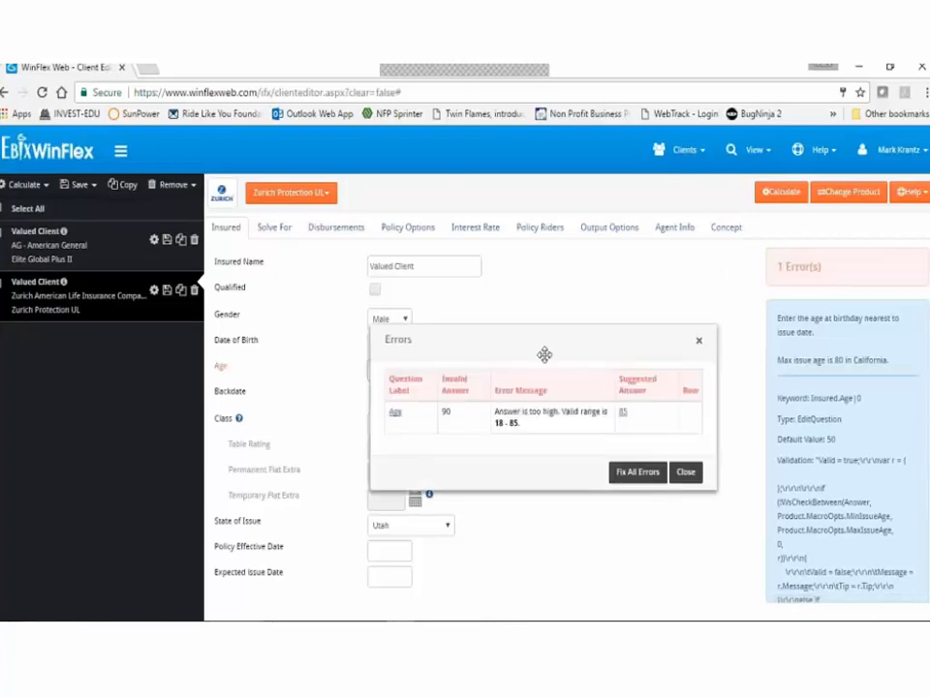
{"action": "left_click_drag", "start_coordinate": [543, 355], "coordinate": [485, 328]}
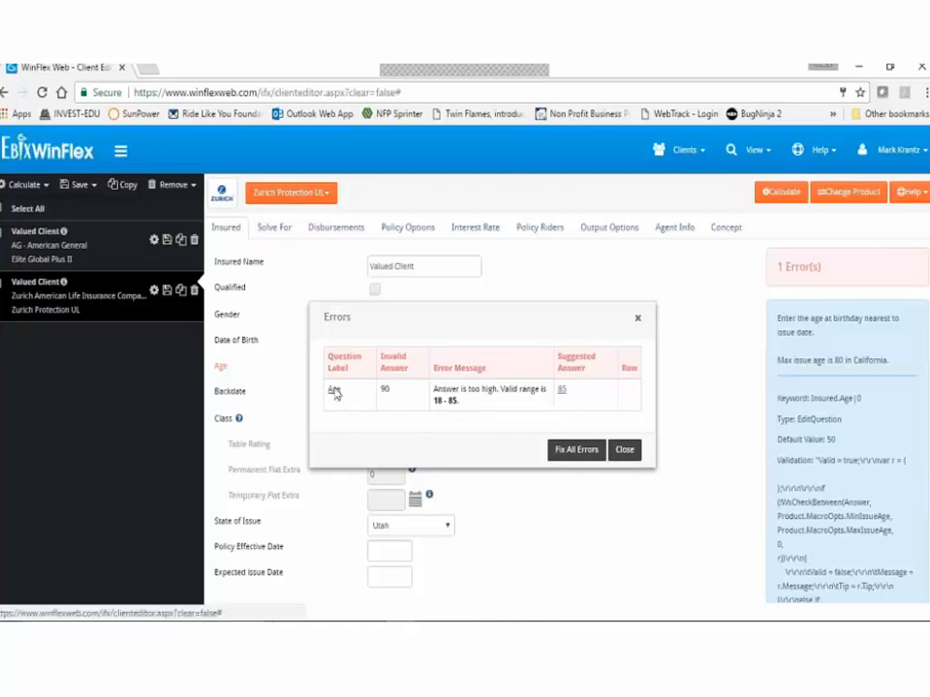
{"action": "left_click", "coordinate": [589, 451]}
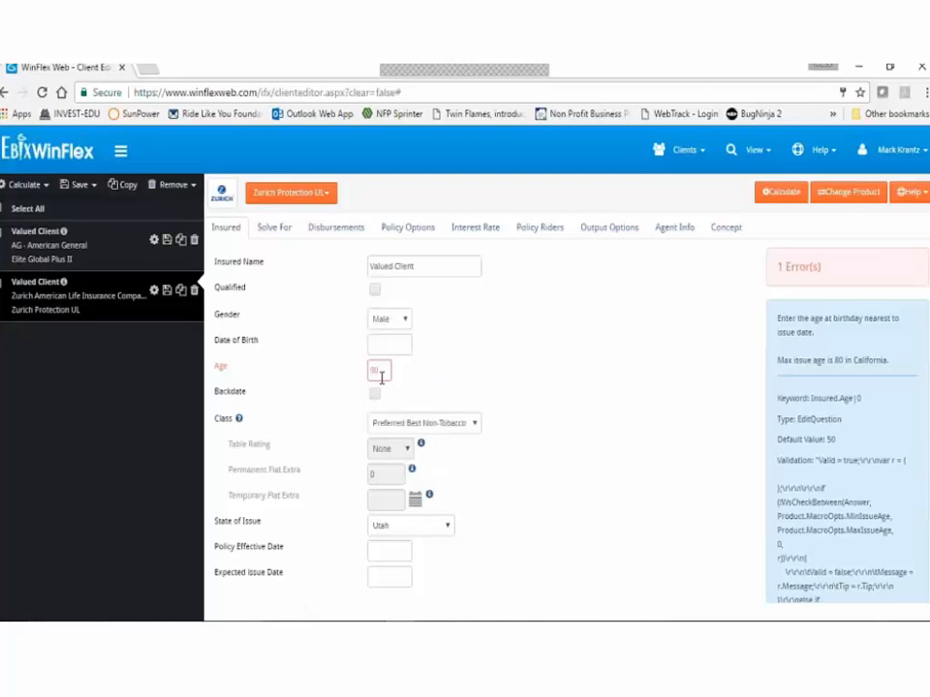
{"action": "type", "text": "55"}
Calculate both illustrations together and leave the illustration status with Cancel
{"action": "left_click", "coordinate": [24, 184]}
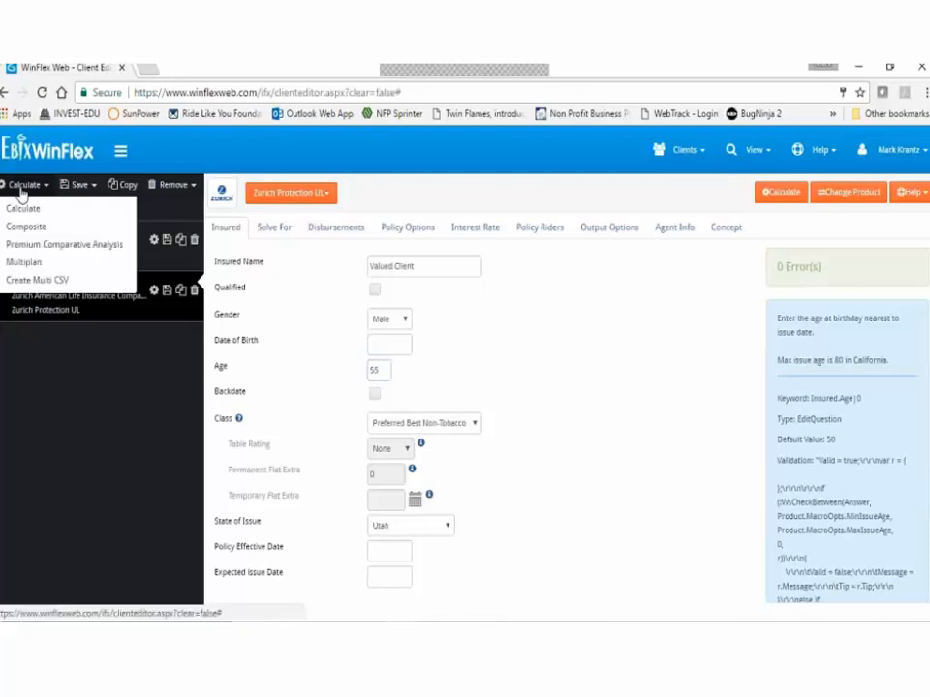
{"action": "left_click", "coordinate": [24, 210]}
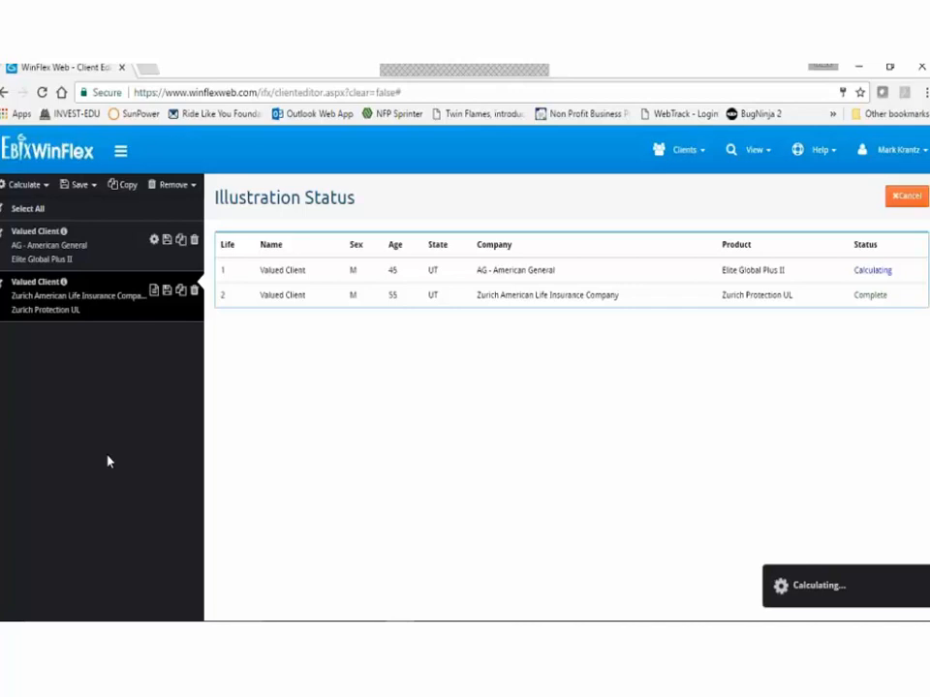
{"action": "left_click", "coordinate": [906, 201]}
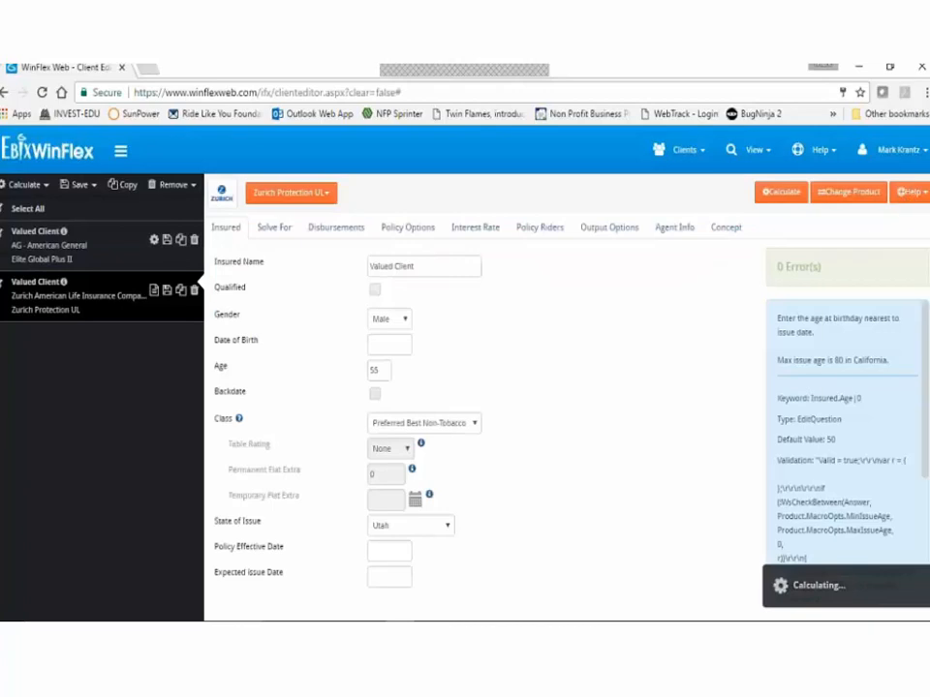
Open the illustration results for the Zurich Protection UL client
{"action": "left_click", "coordinate": [154, 292]}
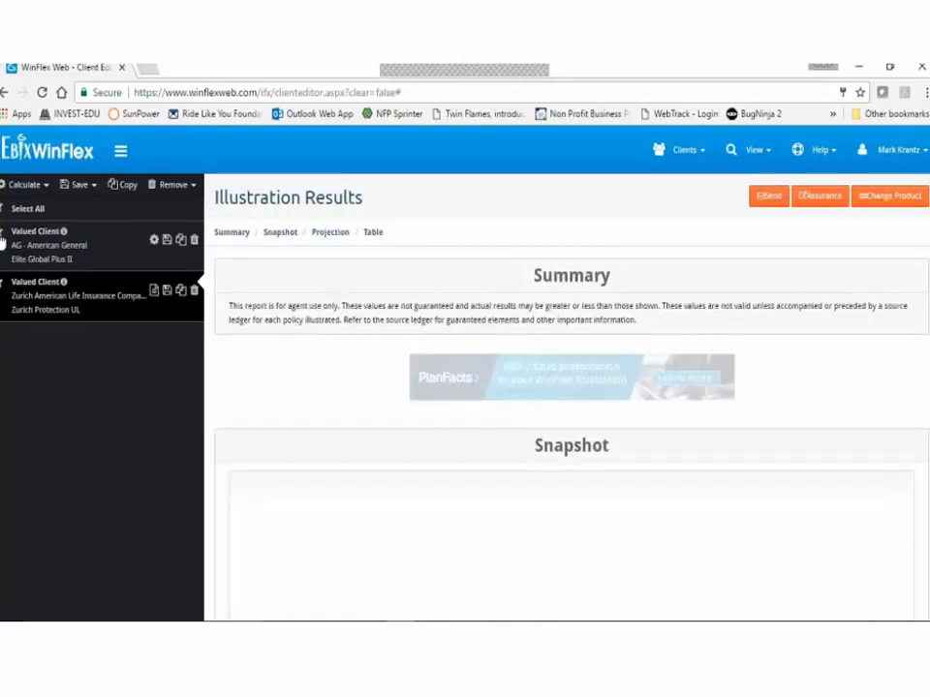
{"action": "left_click", "coordinate": [24, 184]}
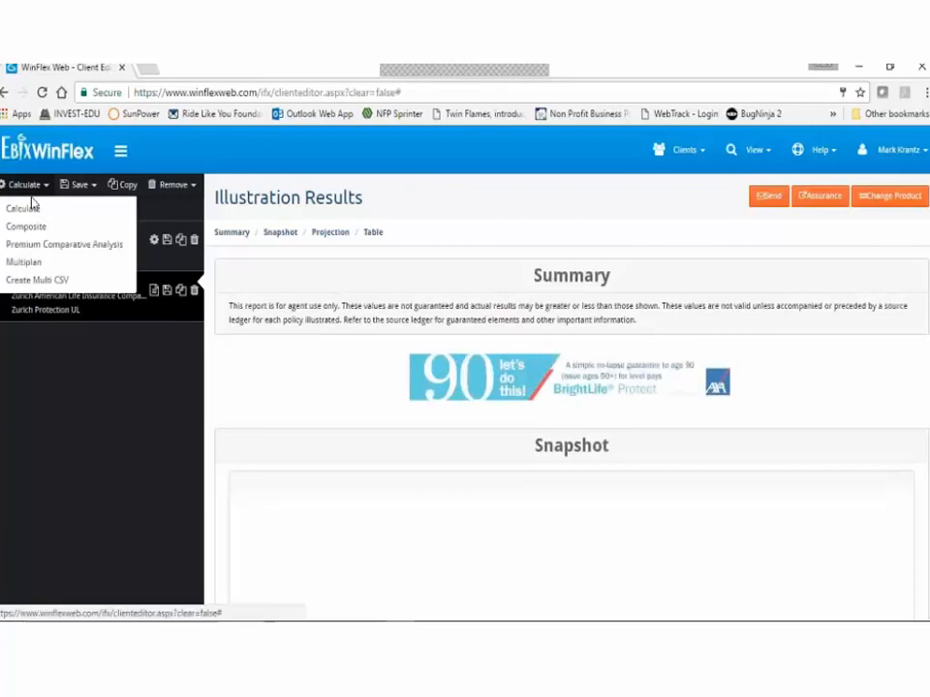
{"action": "left_click", "coordinate": [114, 371]}
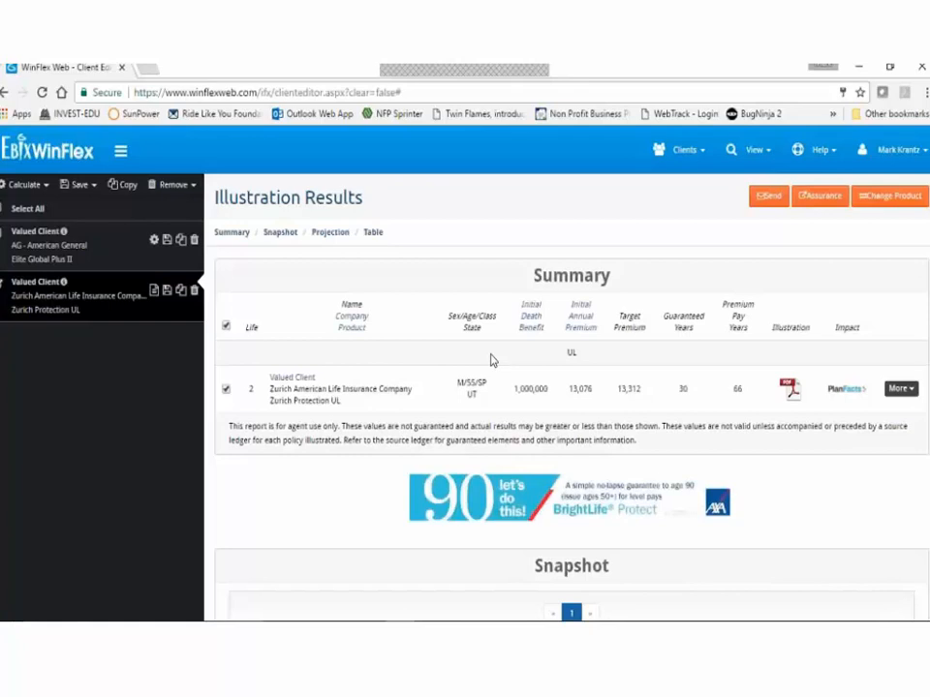
Export the Zurich illustration for PlanFacts and save it to the Desktop as the XML file Impact_ZURI
{"action": "left_click", "coordinate": [848, 391]}
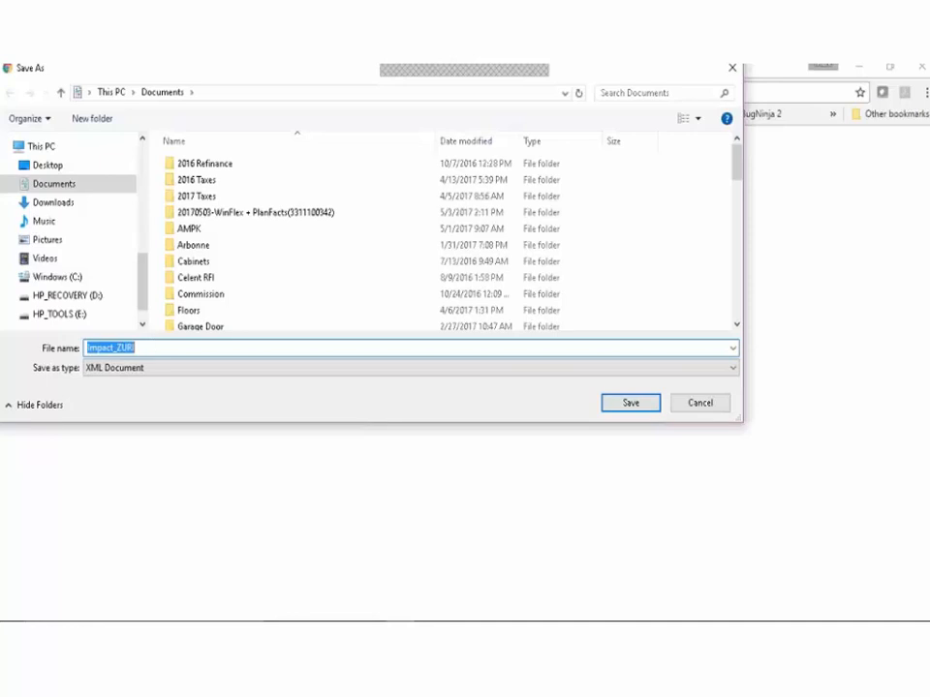
{"action": "left_click", "coordinate": [133, 92]}
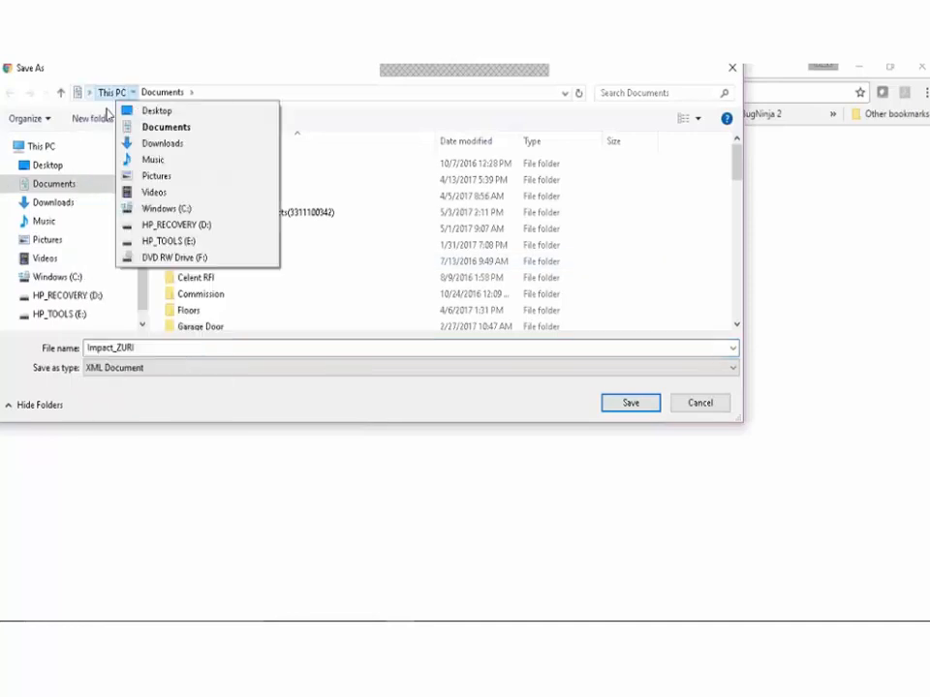
{"action": "left_click", "coordinate": [88, 92]}
{"action": "left_click", "coordinate": [83, 110]}
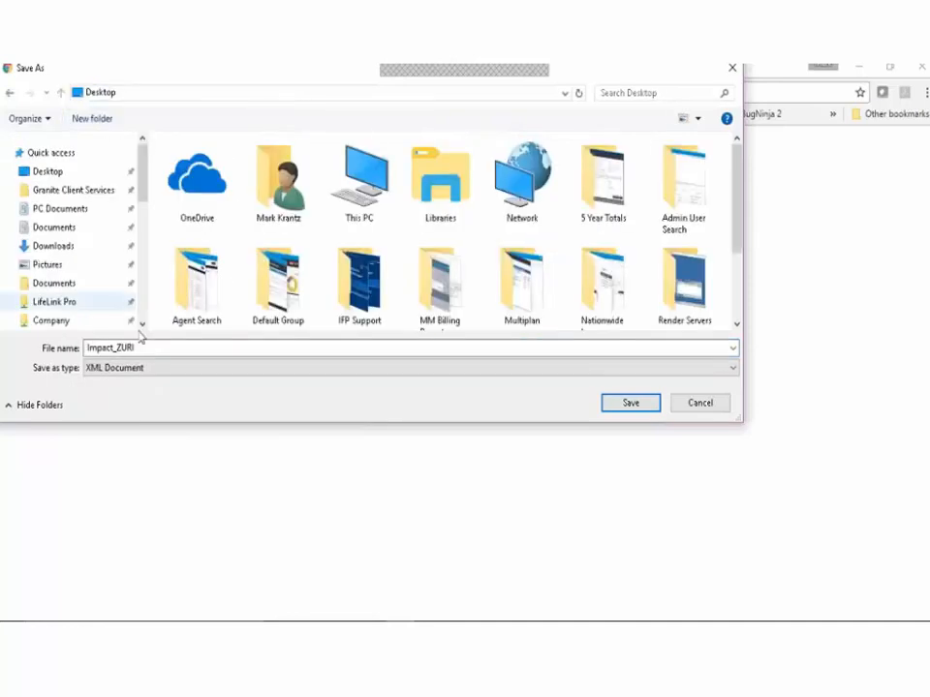
{"action": "left_click", "coordinate": [630, 403]}
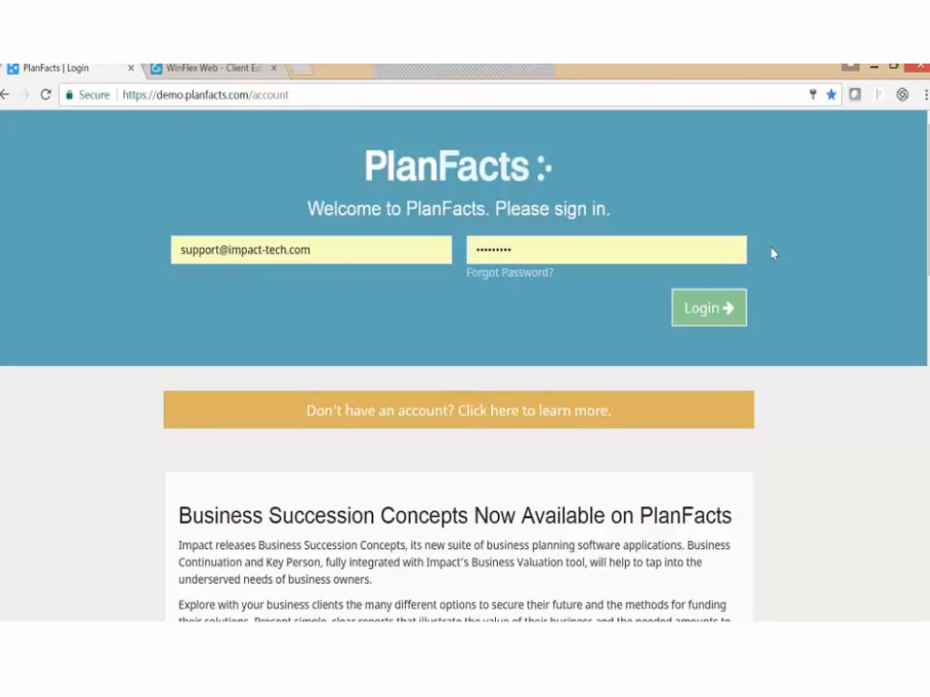
Switch to PlanFacts and sign in with the prefilled credentials
{"action": "key", "text": "Return"}
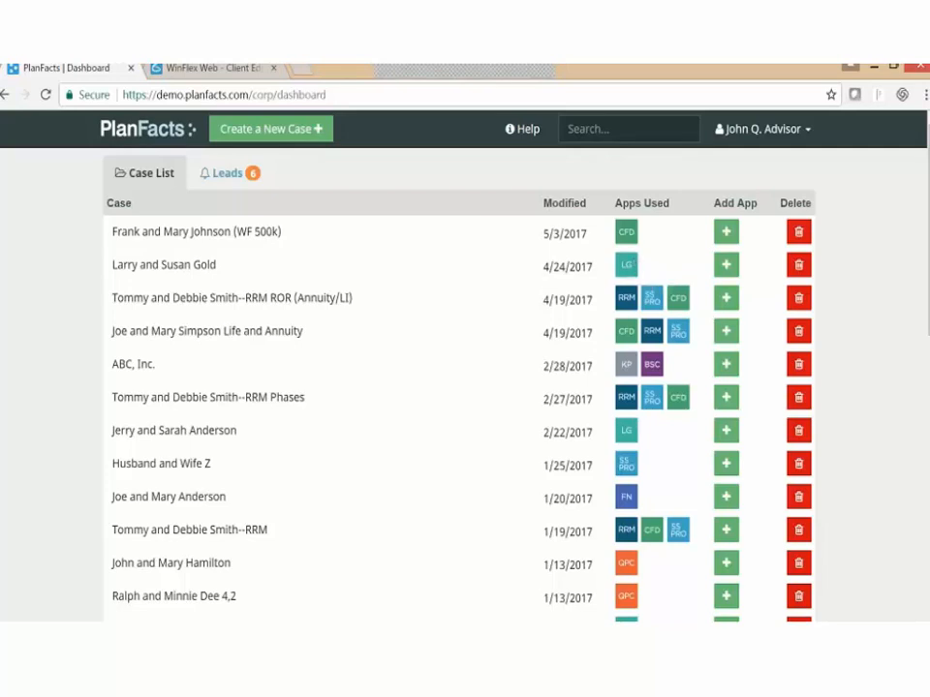
Open the first case's name for editing without changing it, and view the apps offered for a new case
{"action": "left_click", "coordinate": [237, 233]}
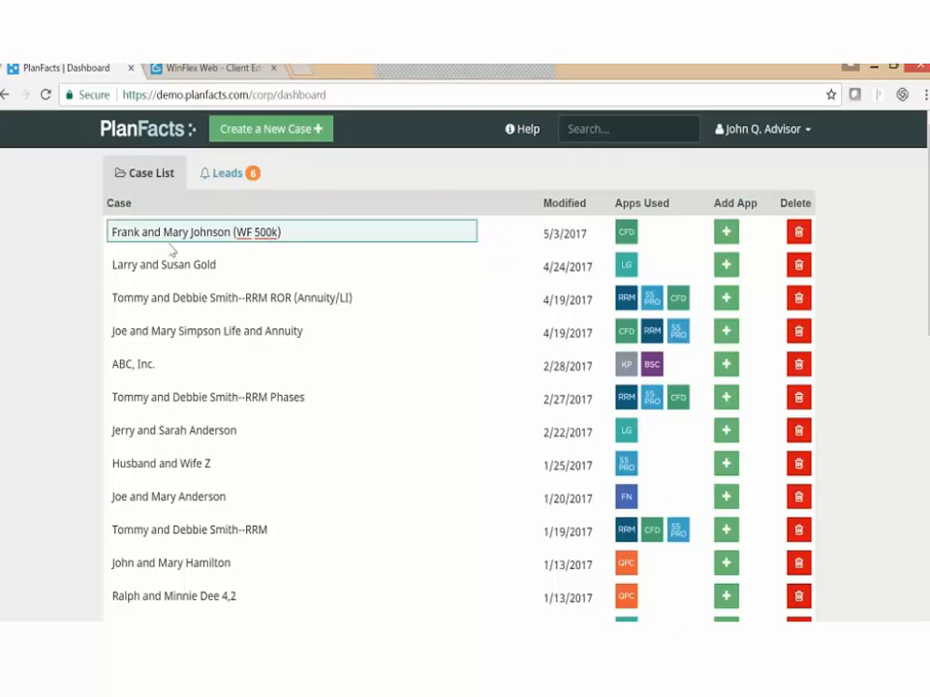
{"action": "left_click", "coordinate": [231, 232]}
{"action": "left_click", "coordinate": [71, 228]}
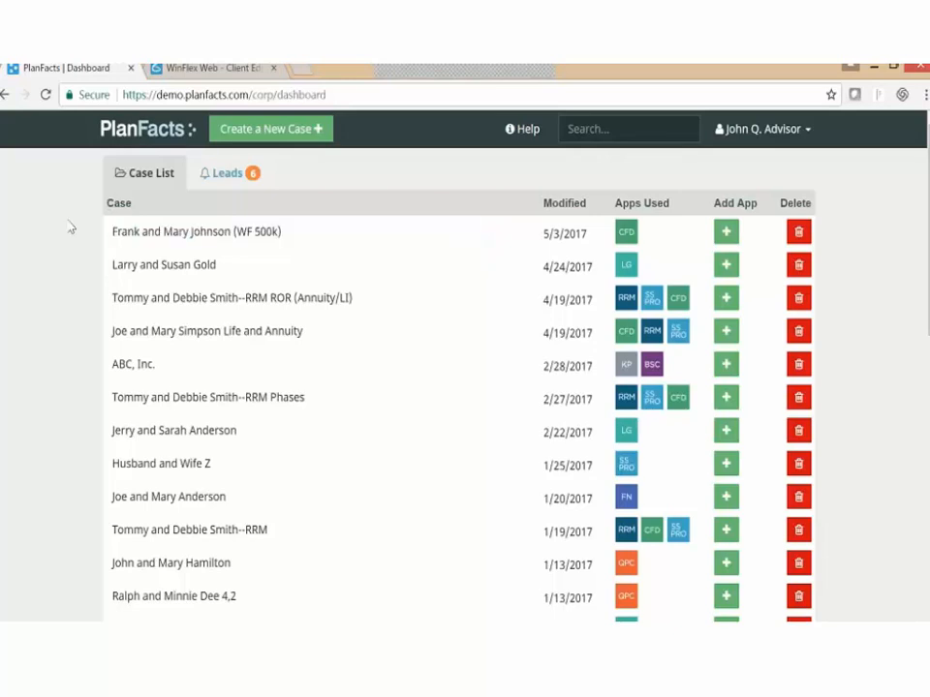
{"action": "left_click", "coordinate": [311, 128]}
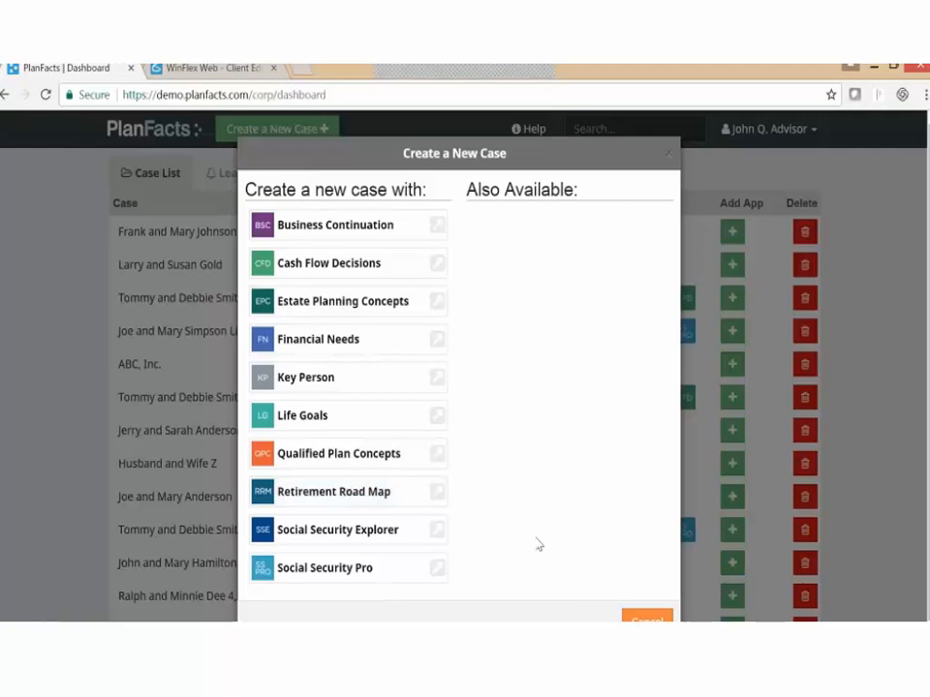
{"action": "left_click", "coordinate": [834, 263]}
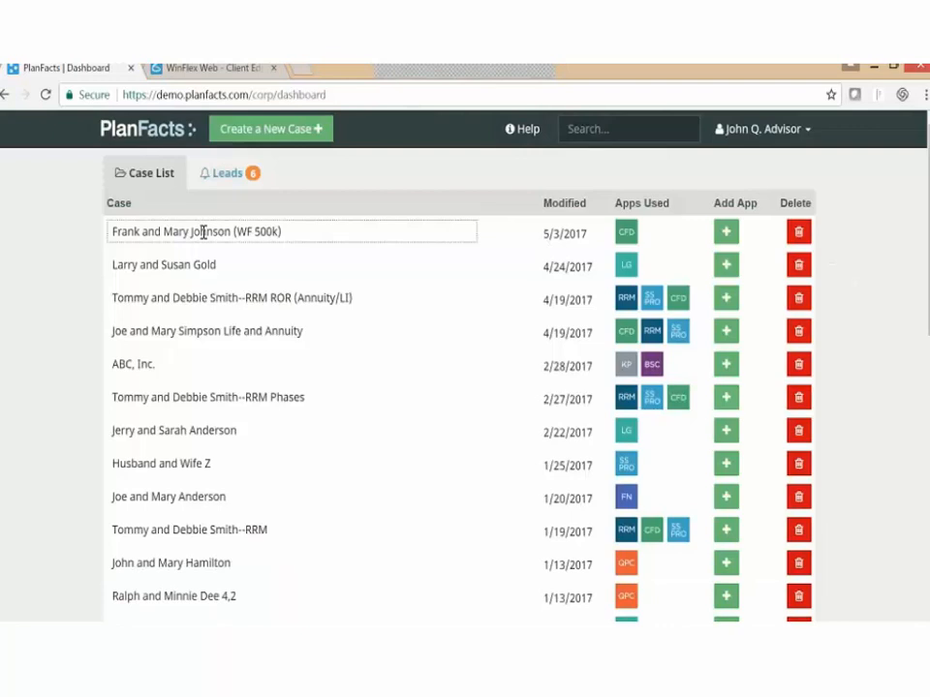
Open the first case in Cash Flow Decisions, view the benefit-age analysis of its Social Security track, and return to the household information
{"action": "left_click", "coordinate": [627, 234]}
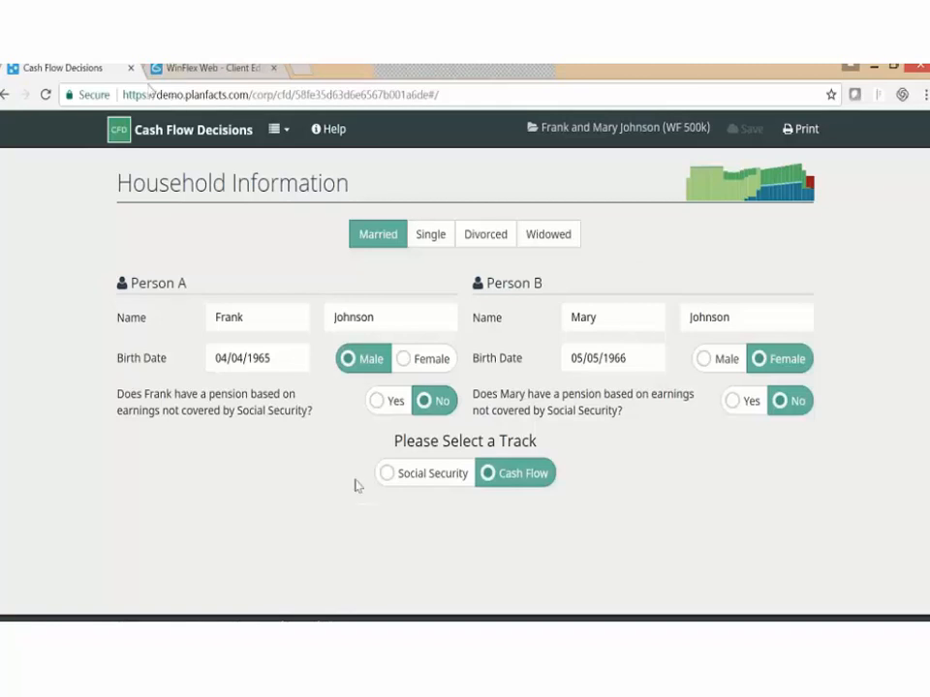
{"action": "left_click", "coordinate": [436, 470]}
{"action": "left_click", "coordinate": [416, 477]}
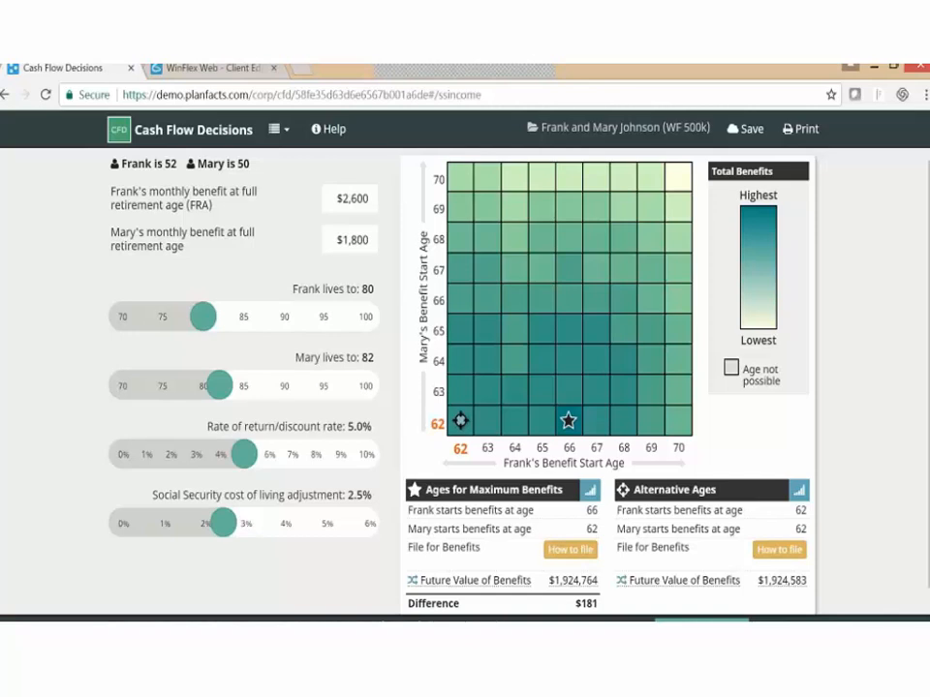
{"action": "left_click", "coordinate": [703, 620]}
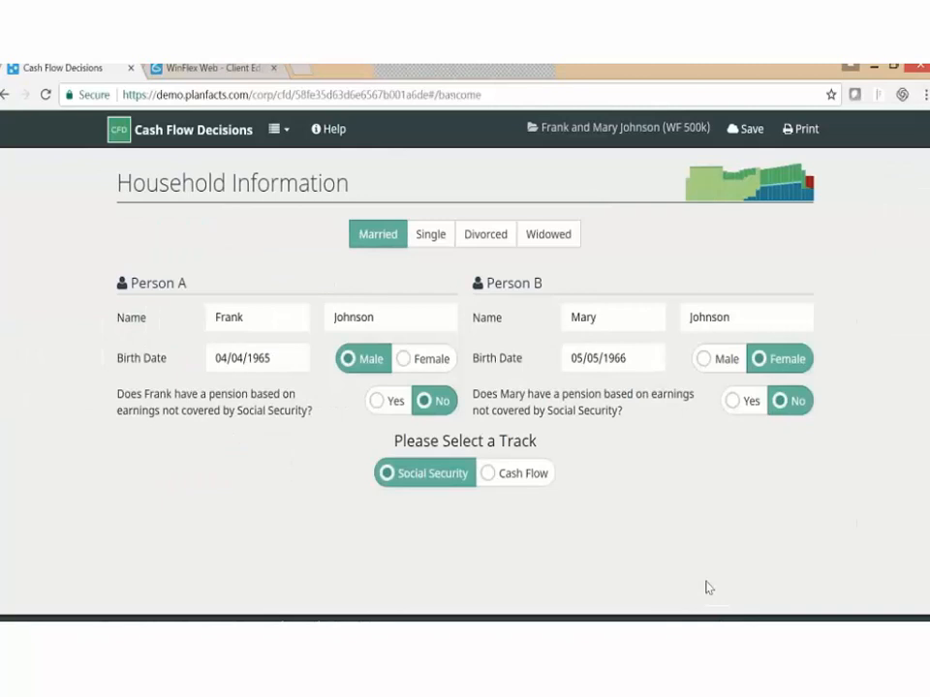
Select the Cash Flow track and advance past the monthly expenses to the income sources
{"action": "left_click", "coordinate": [512, 490]}
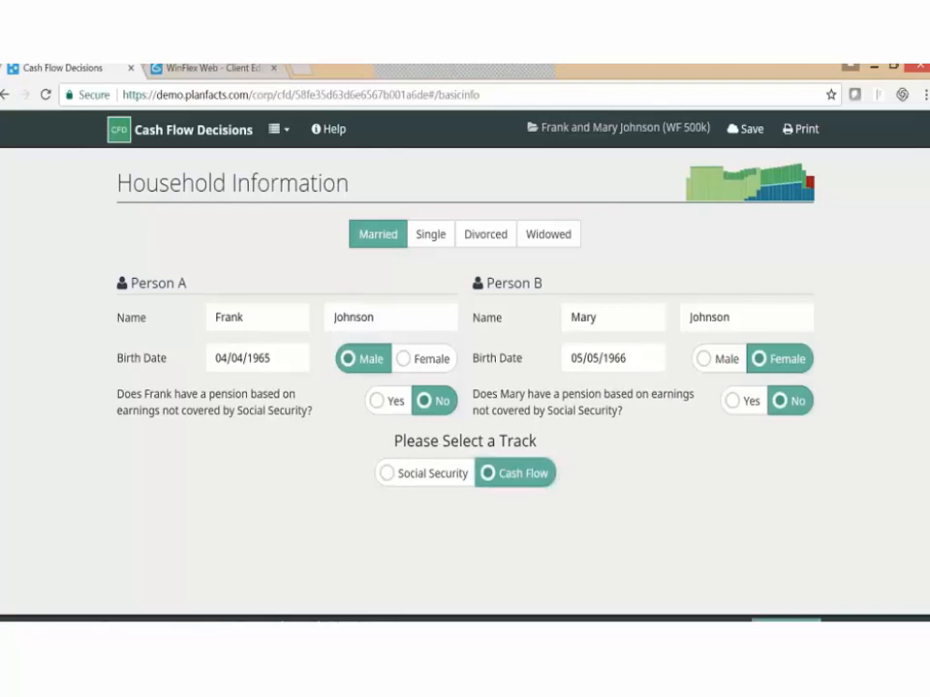
{"action": "left_click", "coordinate": [790, 622]}
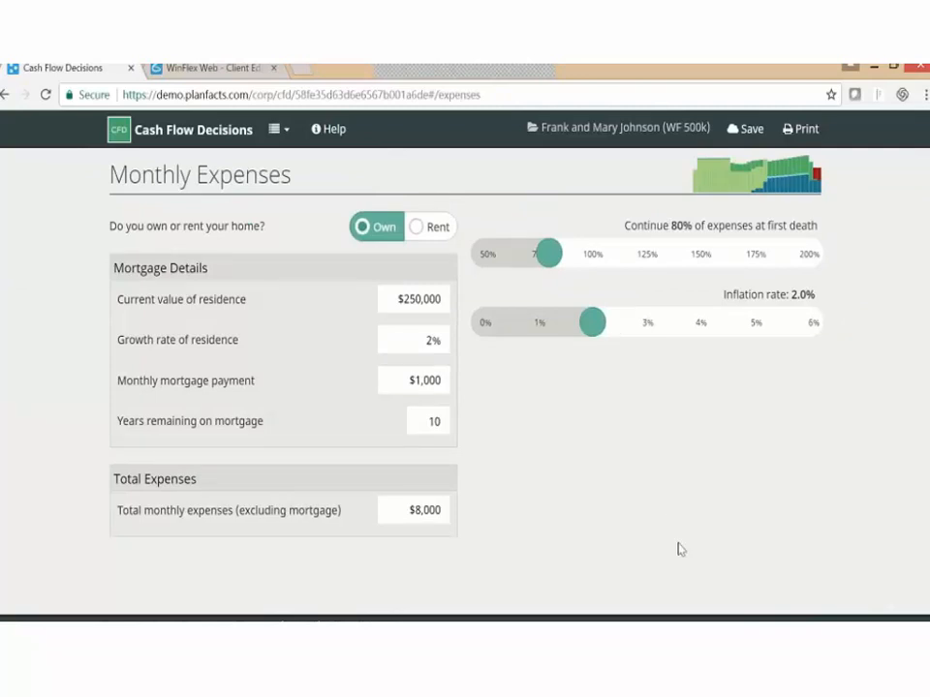
{"action": "left_click", "coordinate": [789, 622]}
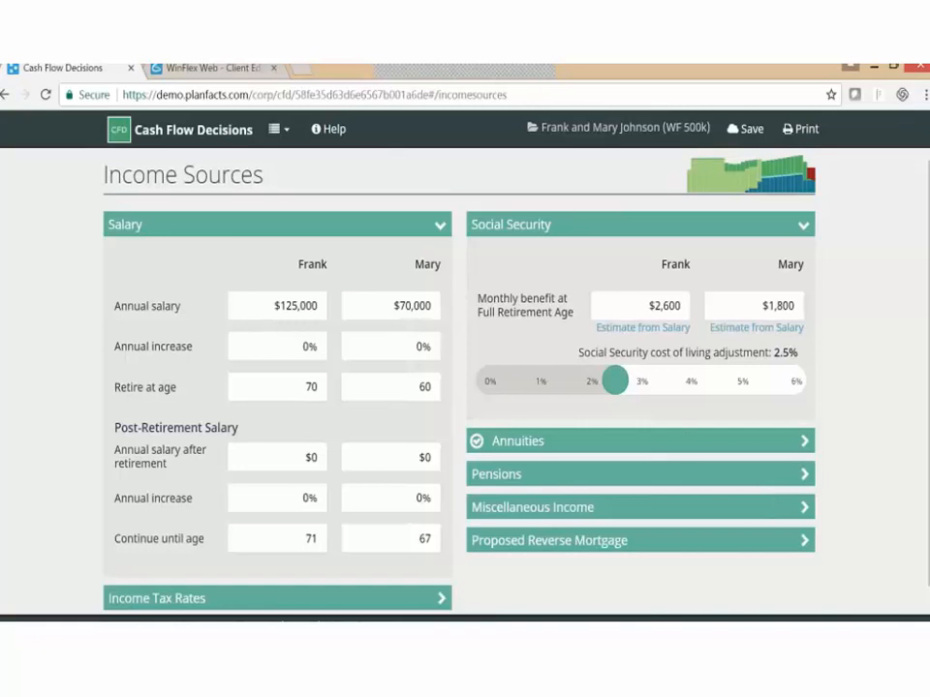
View the annuity's details under the income sources and collapse them again
{"action": "left_click", "coordinate": [685, 440]}
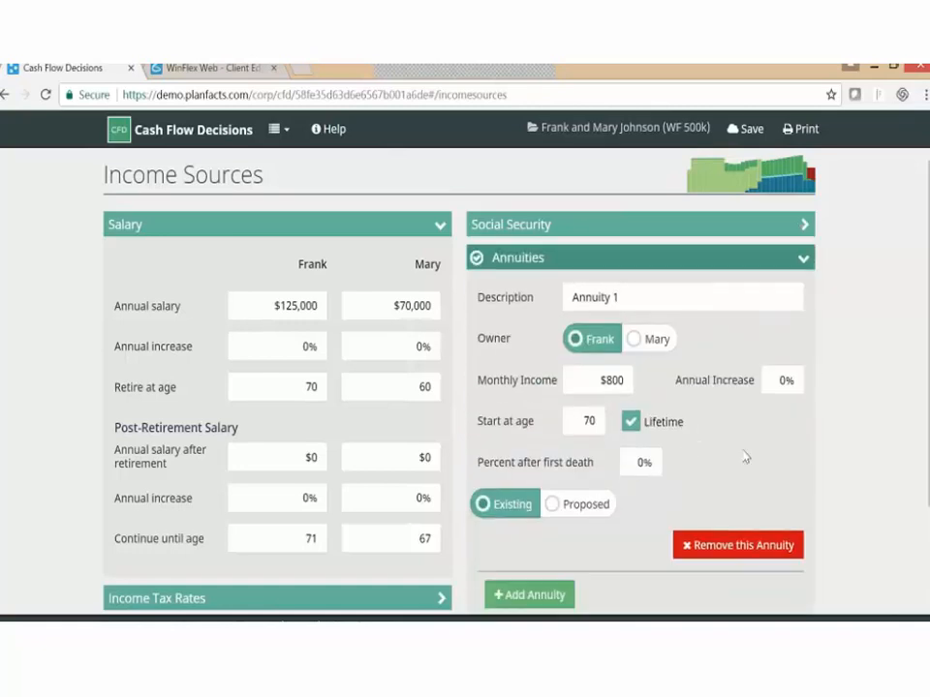
{"action": "scroll", "coordinate": [742, 456], "scroll_direction": "down", "scroll_amount": 1}
{"action": "scroll", "coordinate": [746, 456], "scroll_direction": "up", "scroll_amount": 1}
{"action": "left_click", "coordinate": [679, 268]}
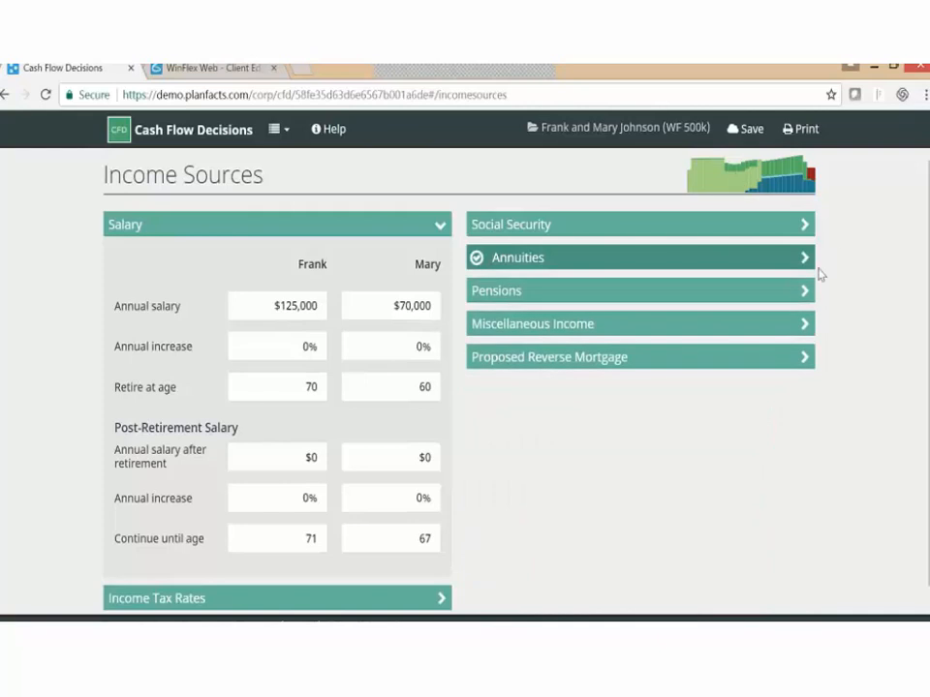
Collapse the Salary and Social Security sections and view the proposed reverse mortgage inputs
{"action": "scroll", "coordinate": [673, 458], "scroll_direction": "down", "scroll_amount": 1}
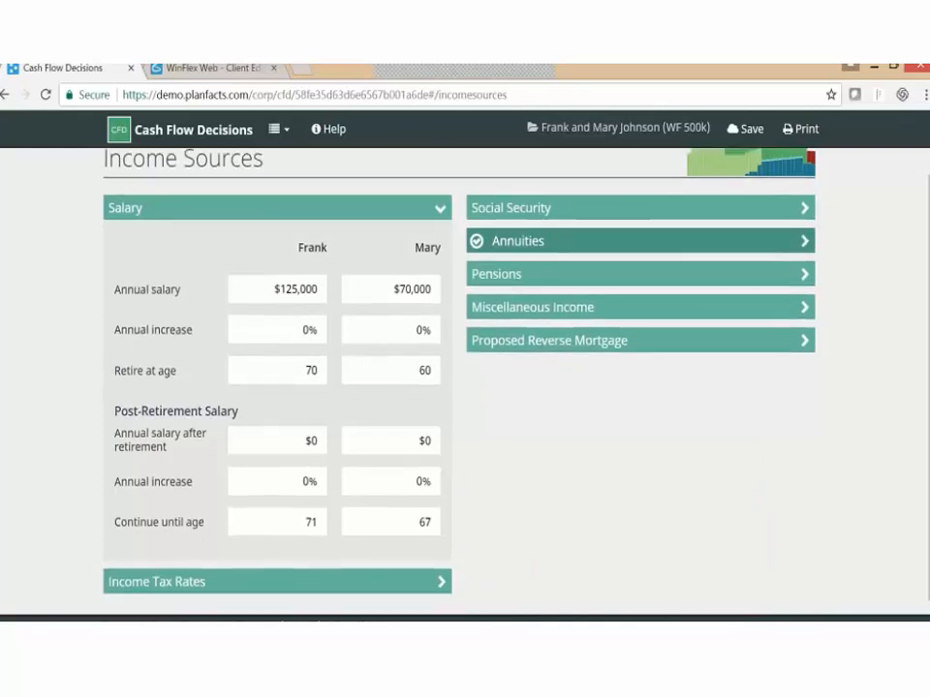
{"action": "left_click", "coordinate": [363, 215]}
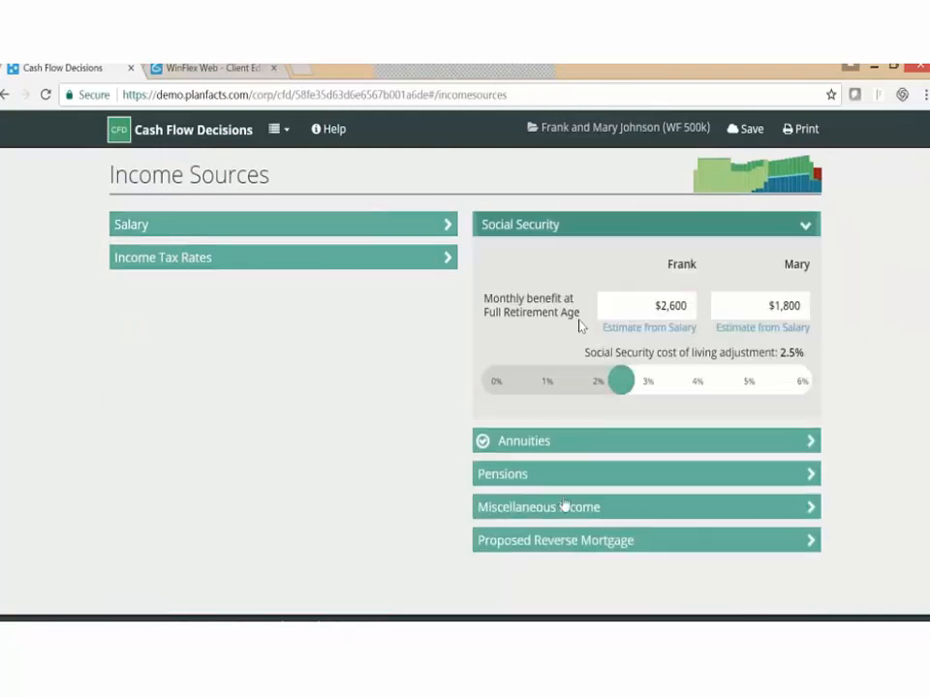
{"action": "left_click", "coordinate": [625, 231]}
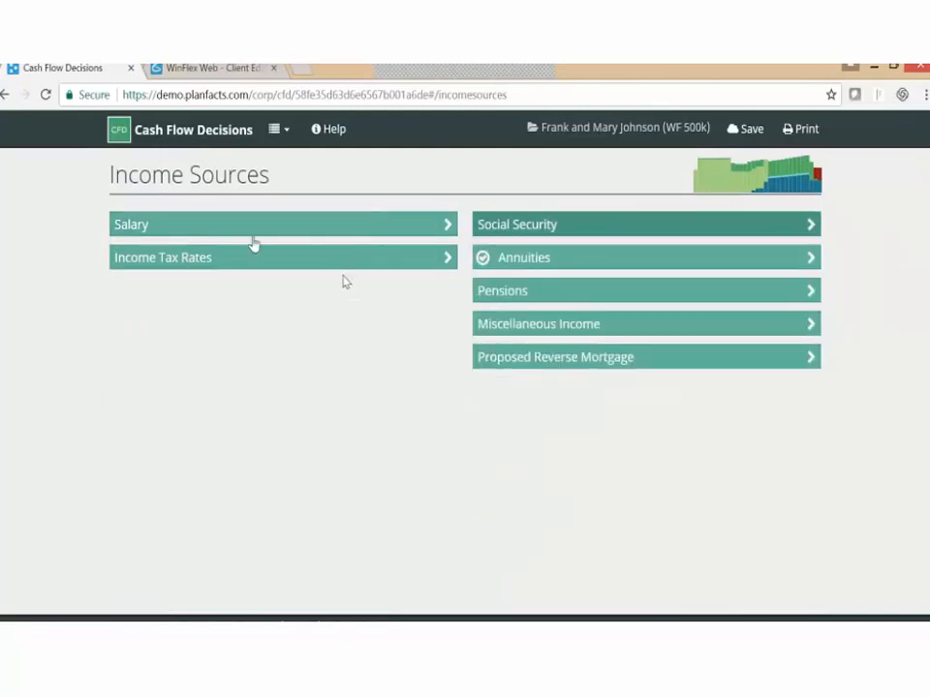
{"action": "left_click", "coordinate": [647, 363]}
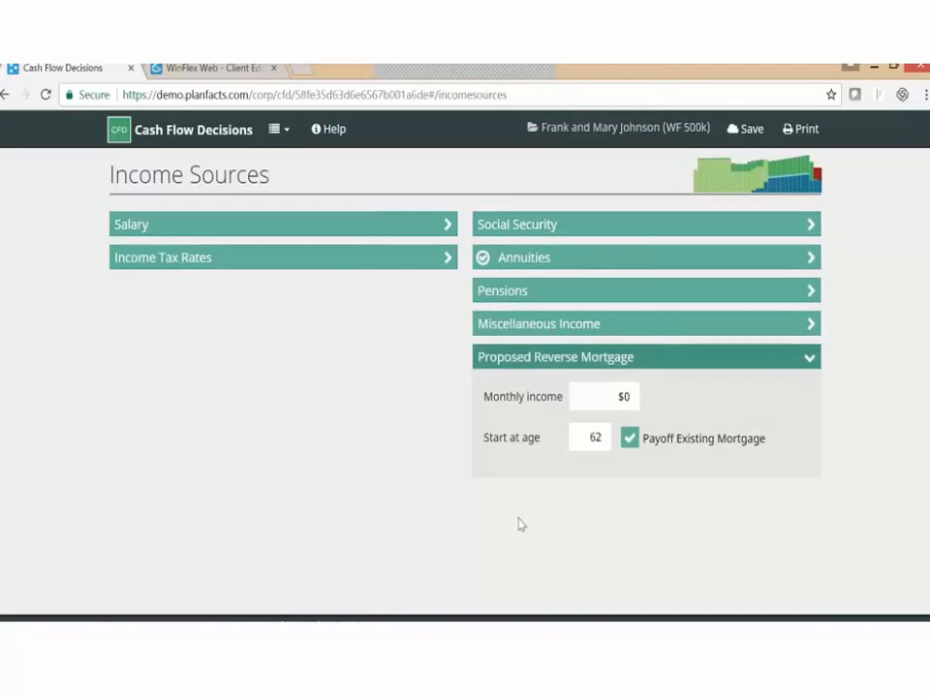
{"action": "left_click", "coordinate": [612, 365]}
Go on to the assets and view the monthly contribution fields of the 401k retirement savings plan
{"action": "left_click", "coordinate": [785, 620]}
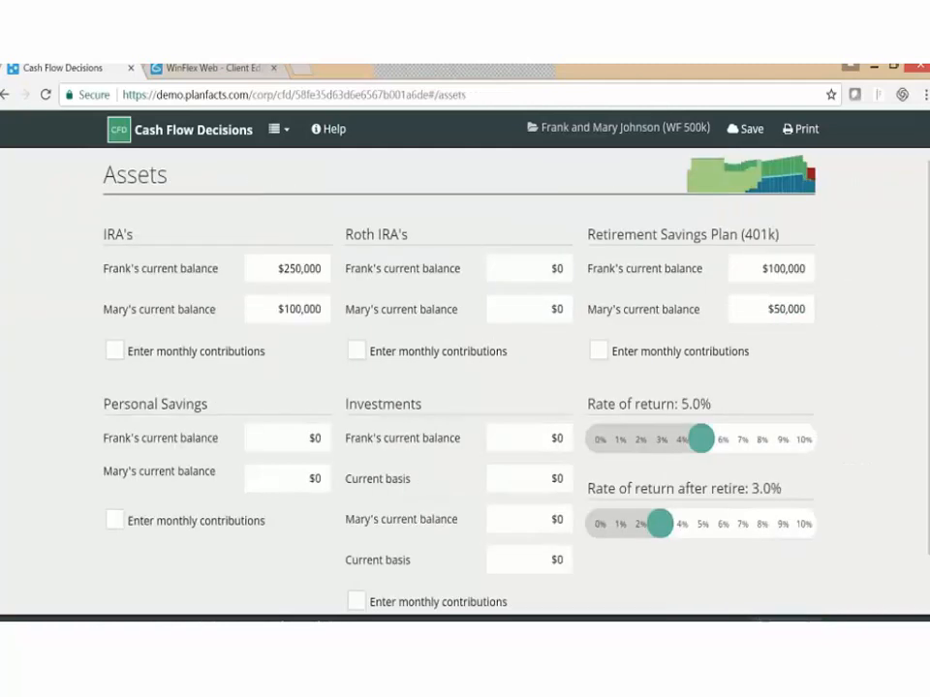
{"action": "left_click", "coordinate": [623, 363]}
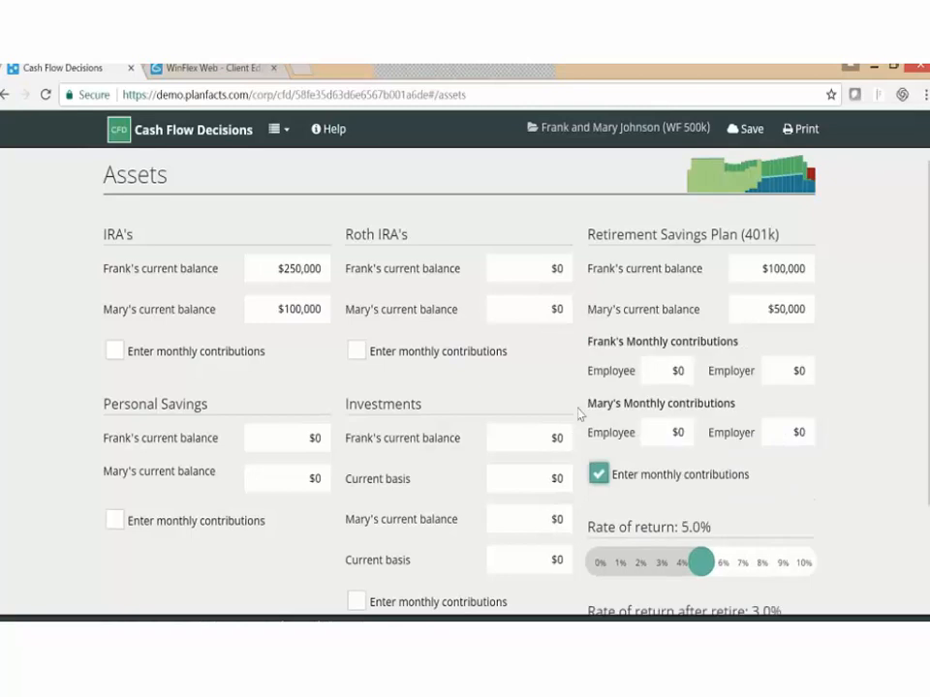
{"action": "left_click", "coordinate": [599, 474]}
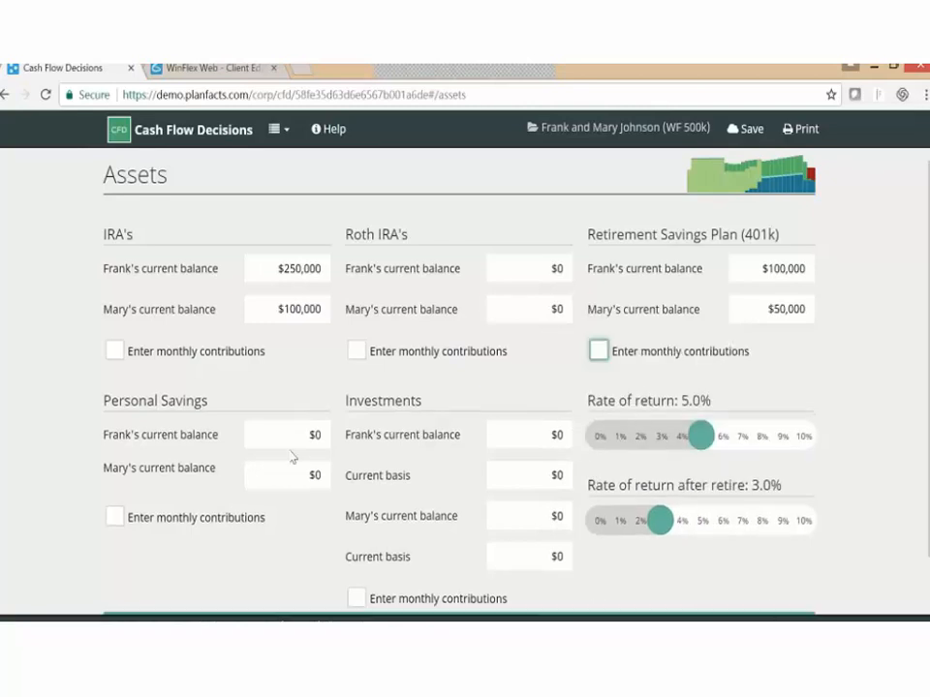
View the life insurance entry, try its Existing status, set it back to Proposed, and collapse the section
{"action": "scroll", "coordinate": [387, 441], "scroll_direction": "down", "scroll_amount": 1}
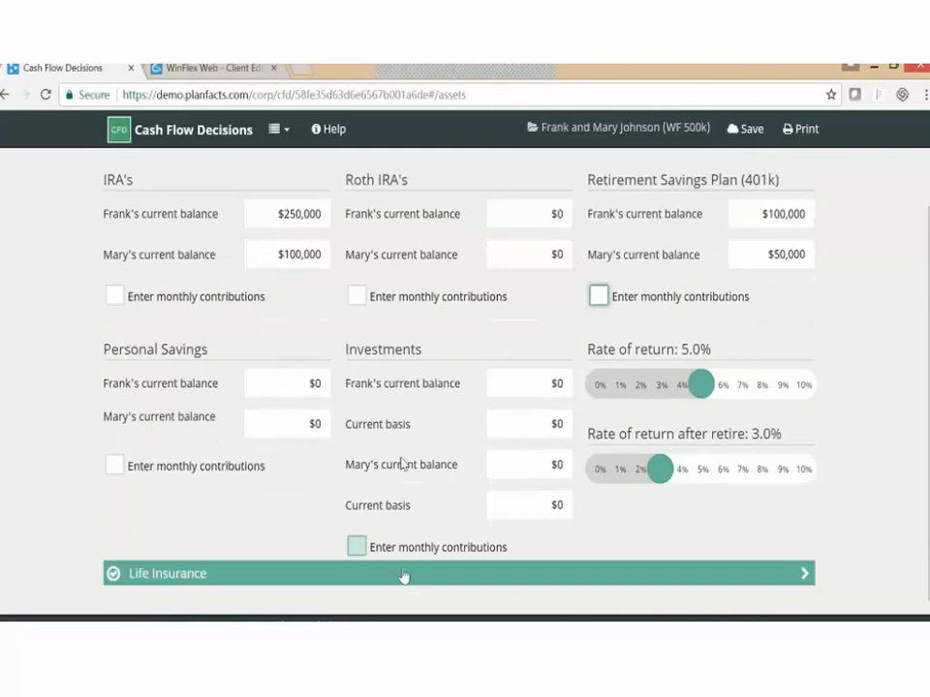
{"action": "left_click", "coordinate": [303, 577]}
{"action": "scroll", "coordinate": [398, 556], "scroll_direction": "down", "scroll_amount": 3}
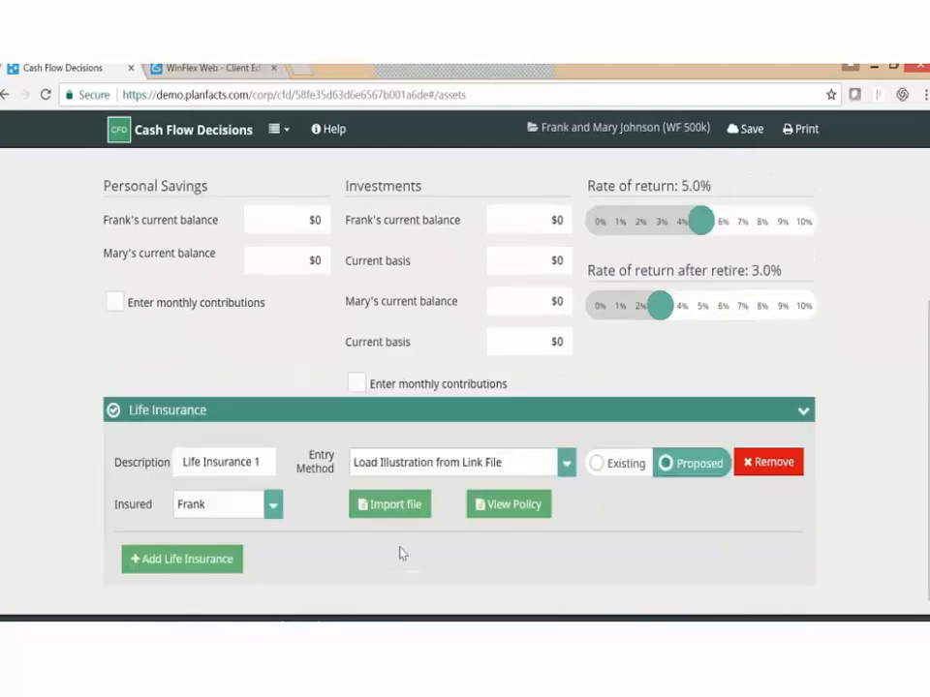
{"action": "left_click", "coordinate": [609, 463]}
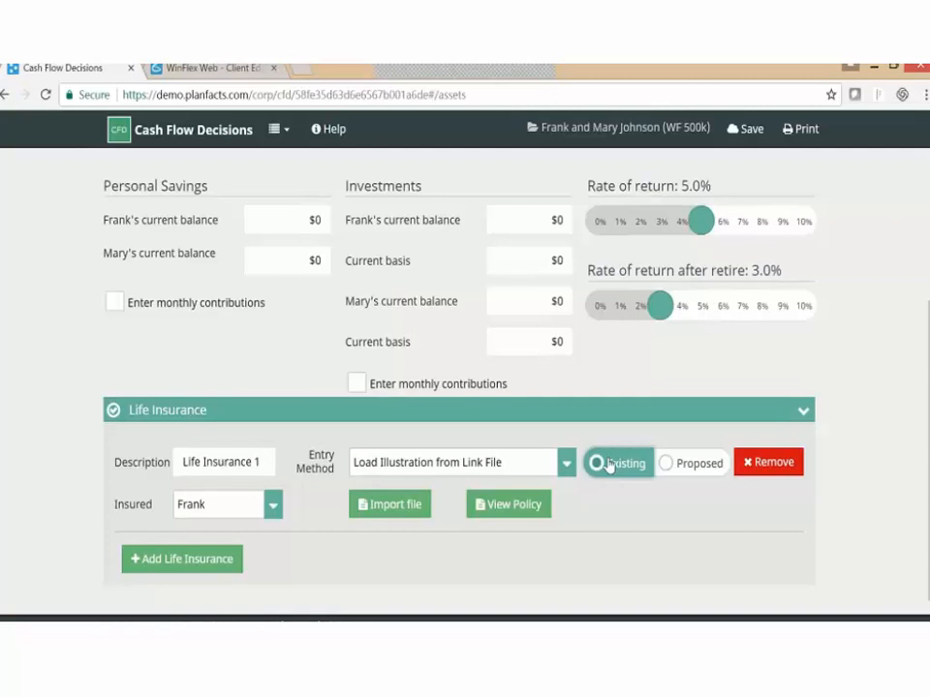
{"action": "left_click", "coordinate": [673, 474]}
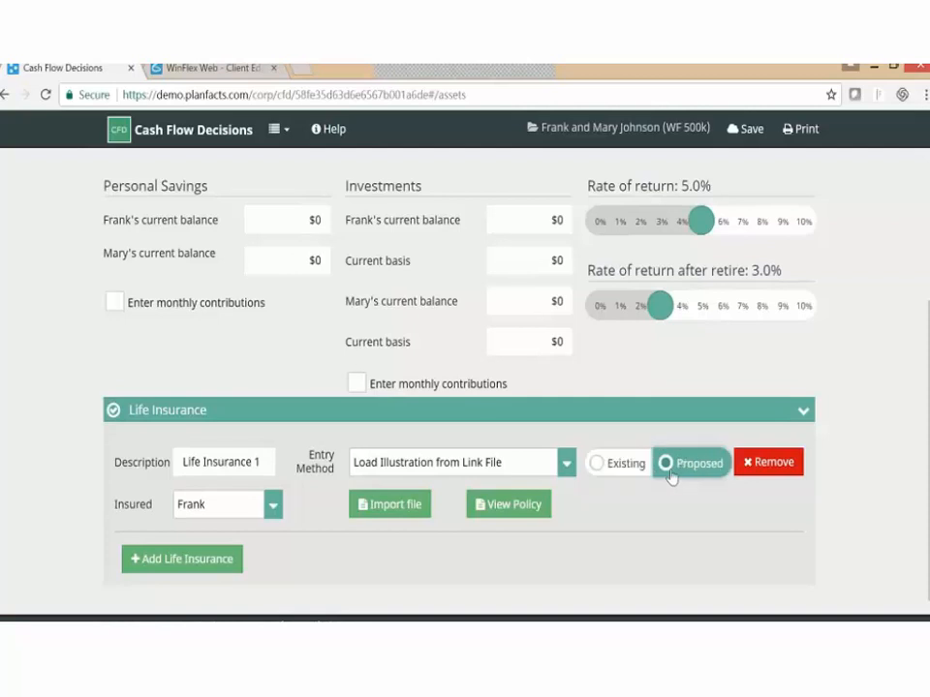
{"action": "left_click", "coordinate": [670, 413]}
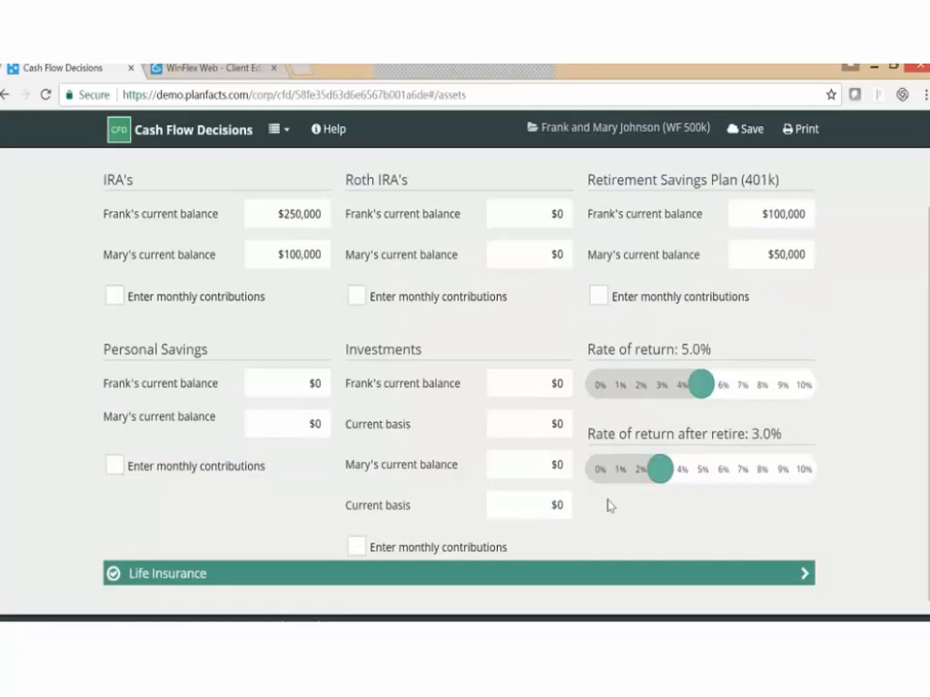
Open the full current cash flow chart and view the breakdown of cash sources for 2041
{"action": "scroll", "coordinate": [605, 514], "scroll_direction": "up", "scroll_amount": 1}
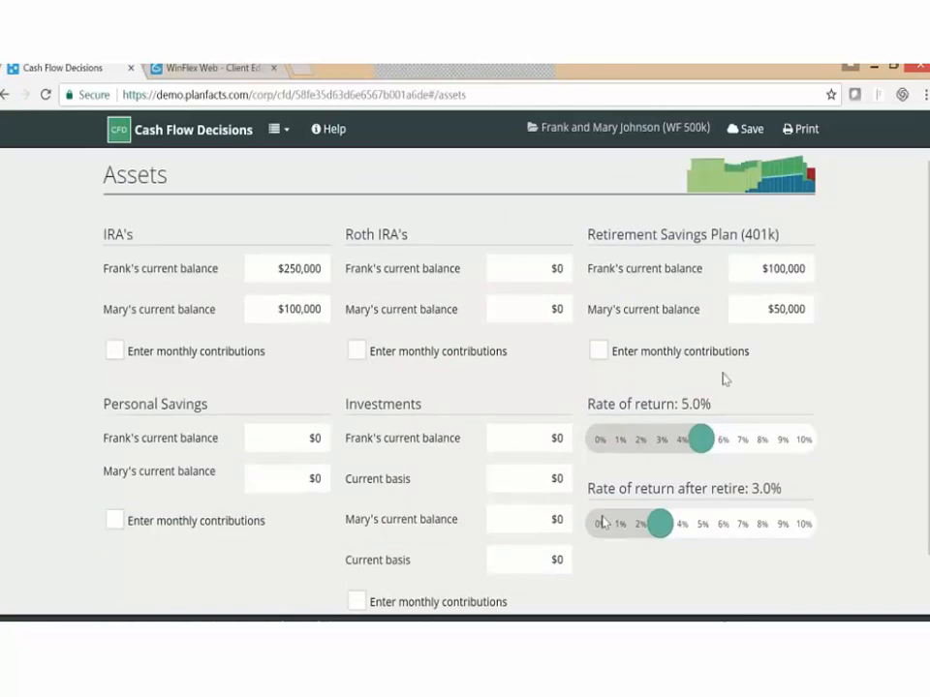
{"action": "left_click", "coordinate": [750, 183]}
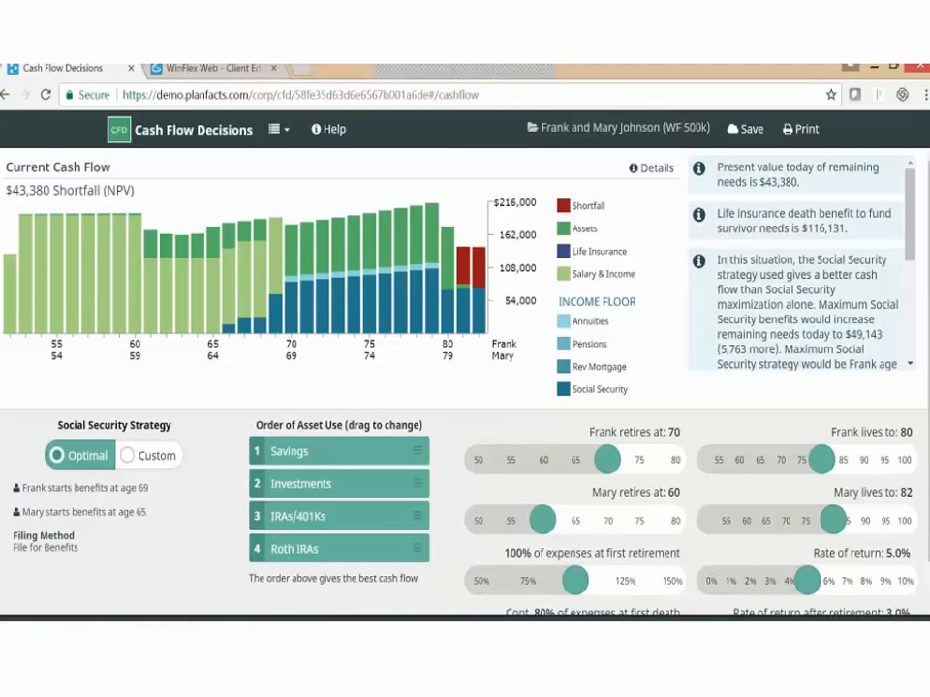
{"action": "left_click", "coordinate": [383, 258]}
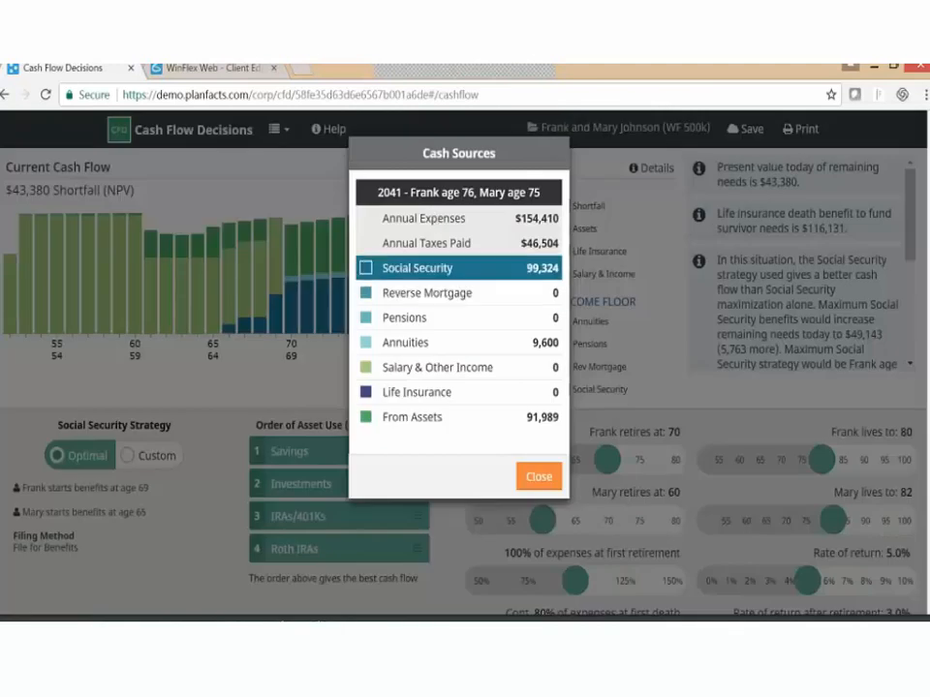
{"action": "left_click", "coordinate": [537, 476]}
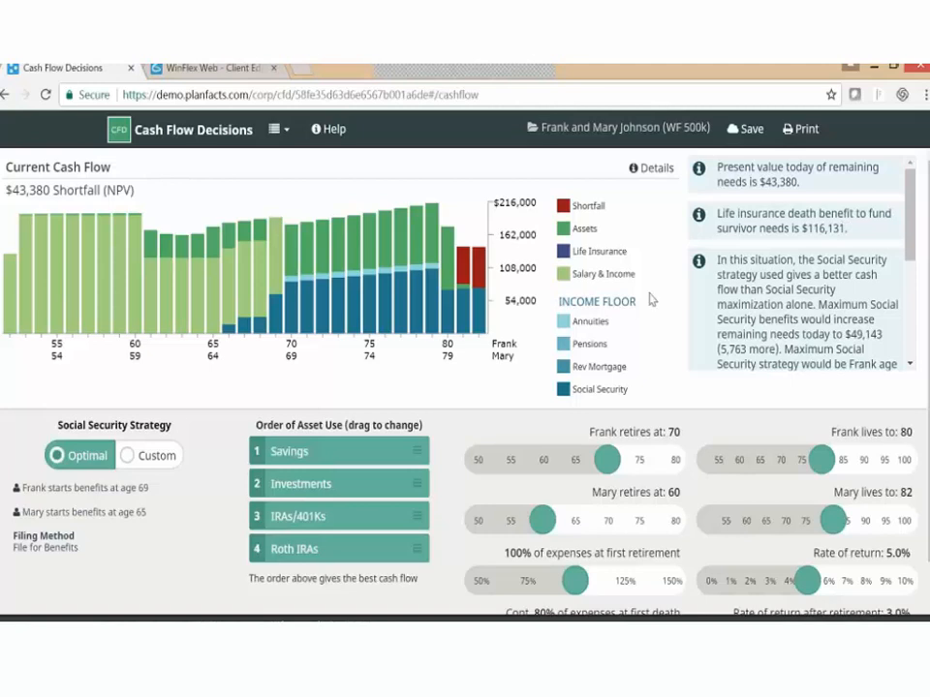
Return to the assets and expand the life insurance details
{"action": "left_click", "coordinate": [683, 617]}
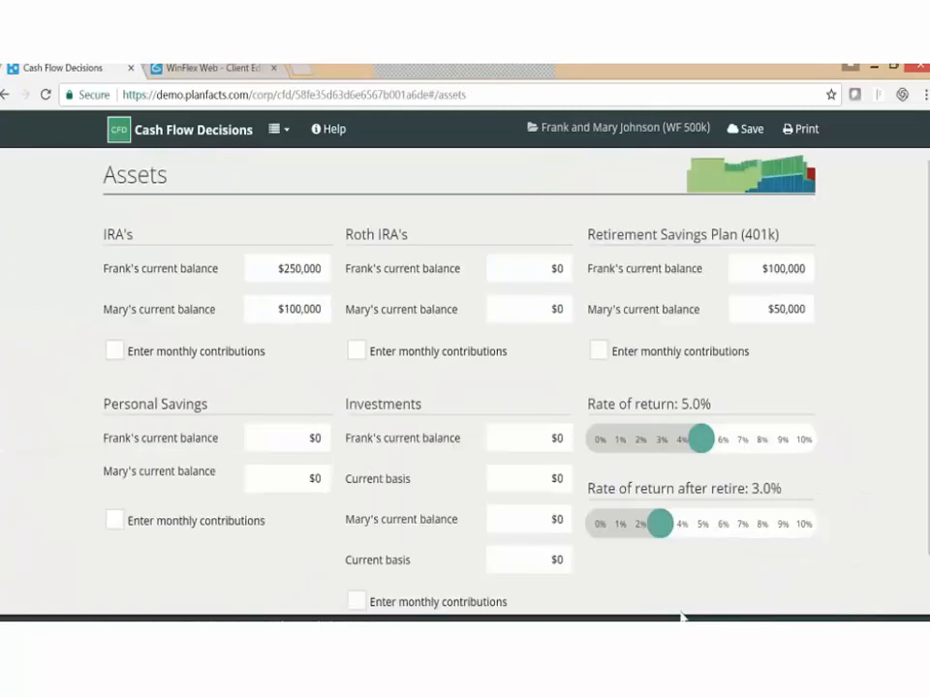
{"action": "scroll", "coordinate": [664, 597], "scroll_direction": "down", "scroll_amount": 1}
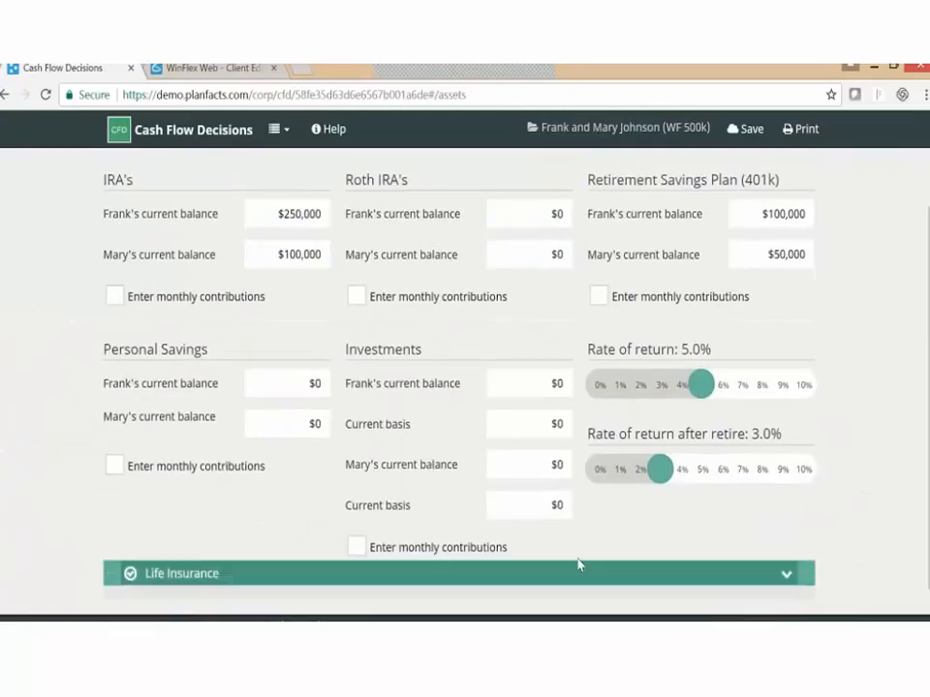
{"action": "scroll", "coordinate": [425, 525], "scroll_direction": "down", "scroll_amount": 3}
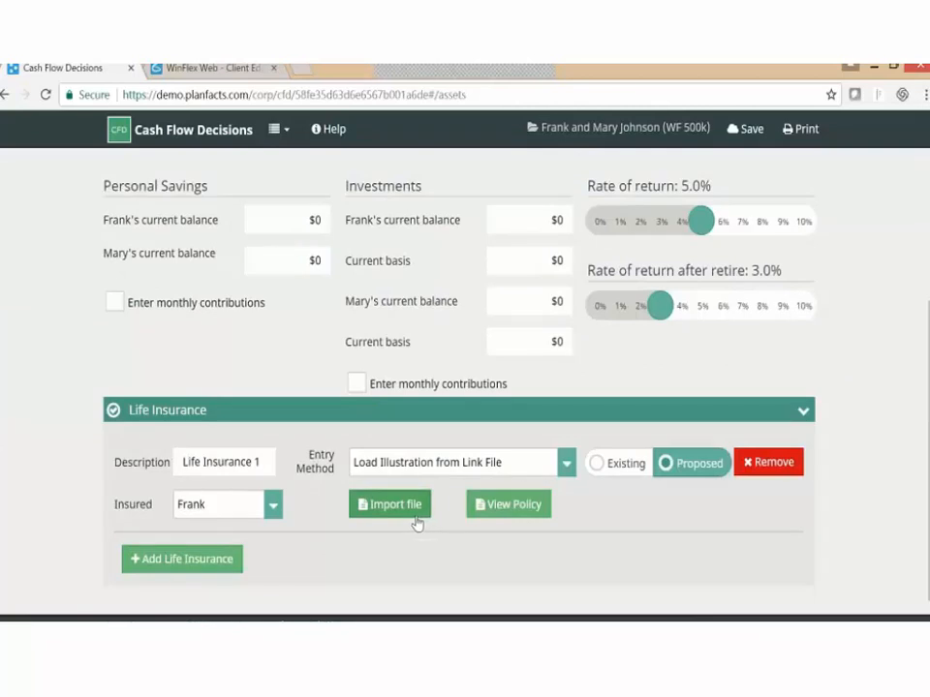
Try the Death Benefit and Annual Premium entry method for the life insurance policy and view its input fields
{"action": "left_click", "coordinate": [452, 464]}
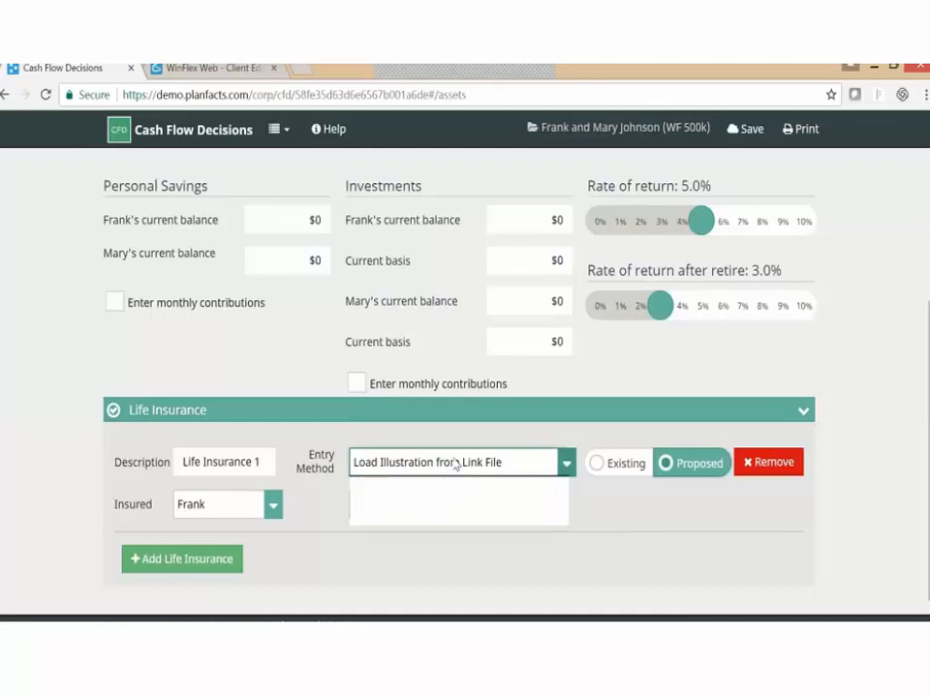
{"action": "left_click", "coordinate": [417, 494]}
{"action": "left_click", "coordinate": [440, 506]}
{"action": "key", "text": "Tab"}
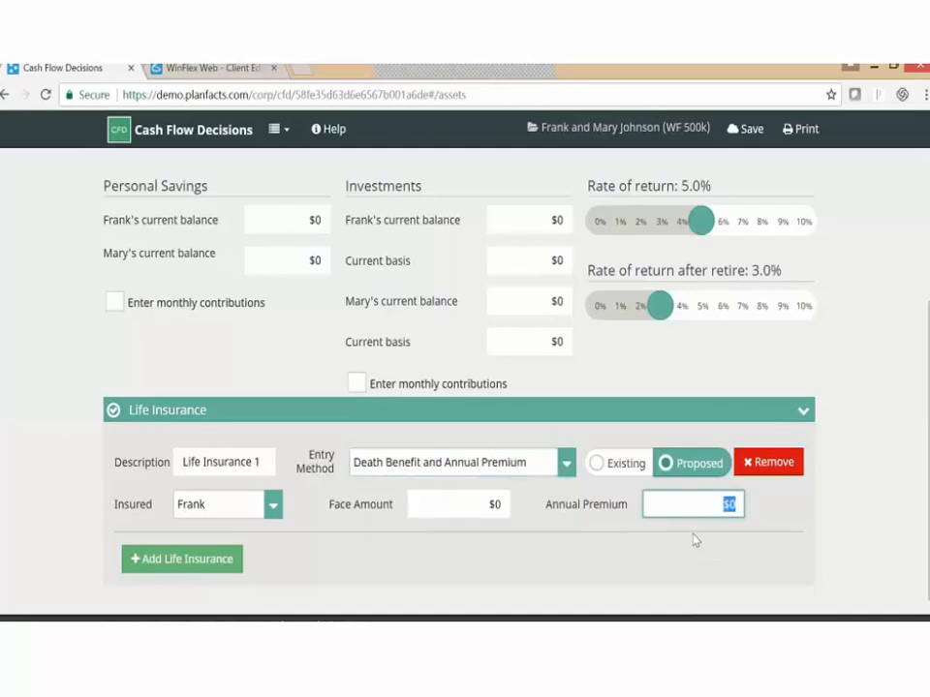
Try the Schedule of Annual Values entry method, view its schedule, and restore Load Illustration from Link File
{"action": "left_click", "coordinate": [532, 461]}
{"action": "left_click", "coordinate": [504, 501]}
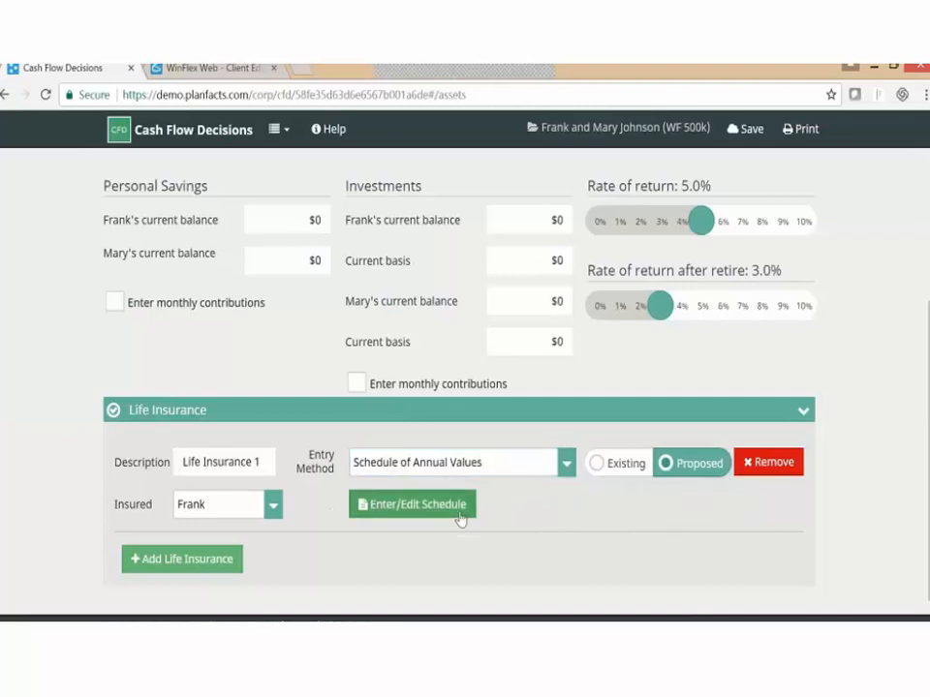
{"action": "left_click", "coordinate": [461, 517]}
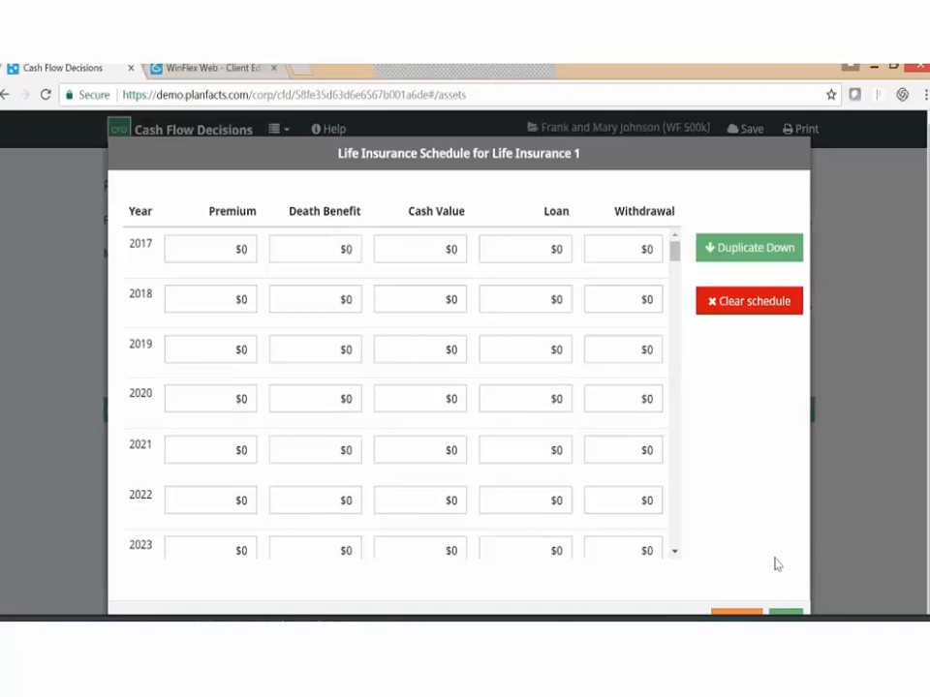
{"action": "scroll", "coordinate": [774, 563], "scroll_direction": "down", "scroll_amount": 1}
{"action": "left_click", "coordinate": [734, 606]}
{"action": "left_click", "coordinate": [460, 516]}
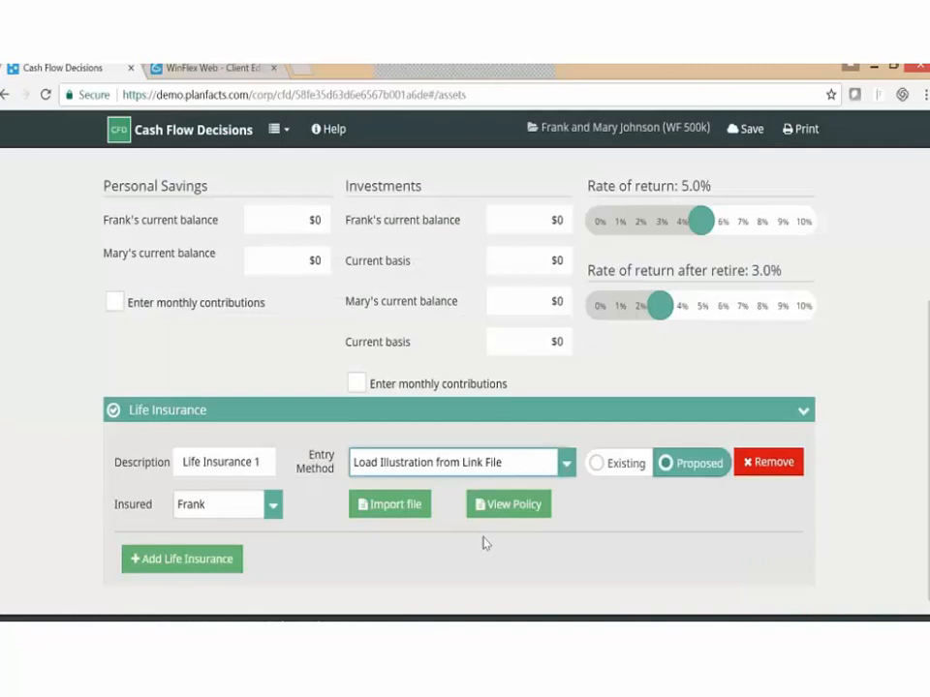
View the file import for the life insurance illustration, cancel it, and switch to the WinFlex Web illustration results
{"action": "left_click", "coordinate": [412, 517]}
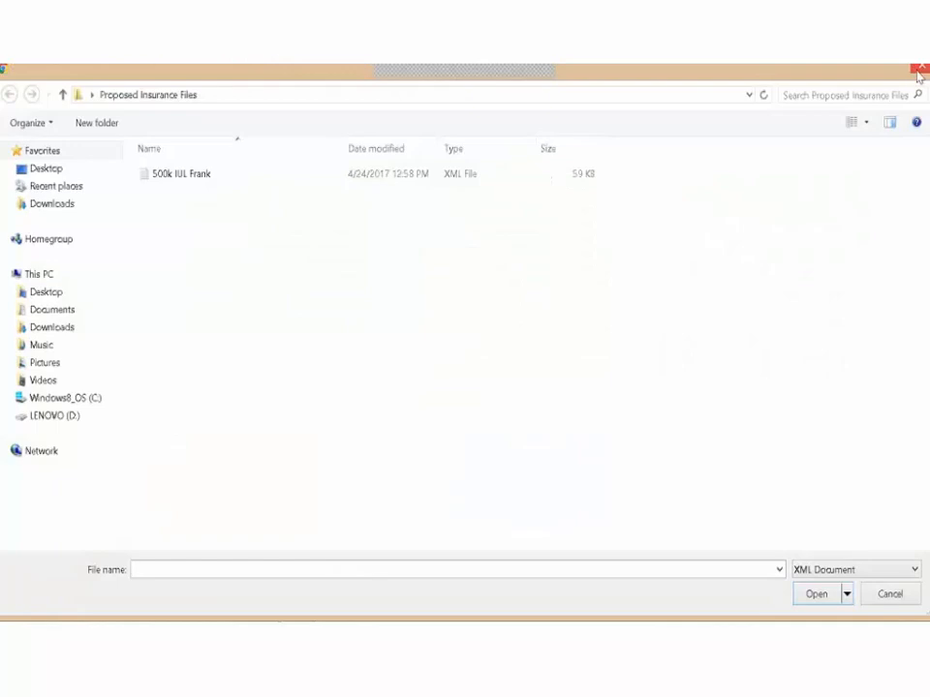
{"action": "left_click", "coordinate": [916, 70]}
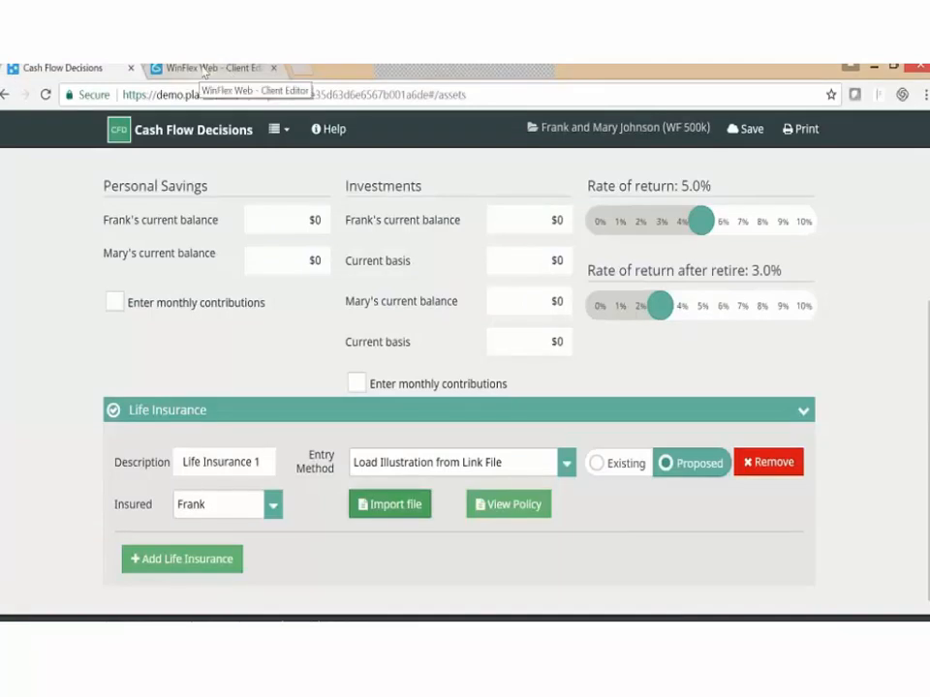
{"action": "left_click", "coordinate": [203, 68]}
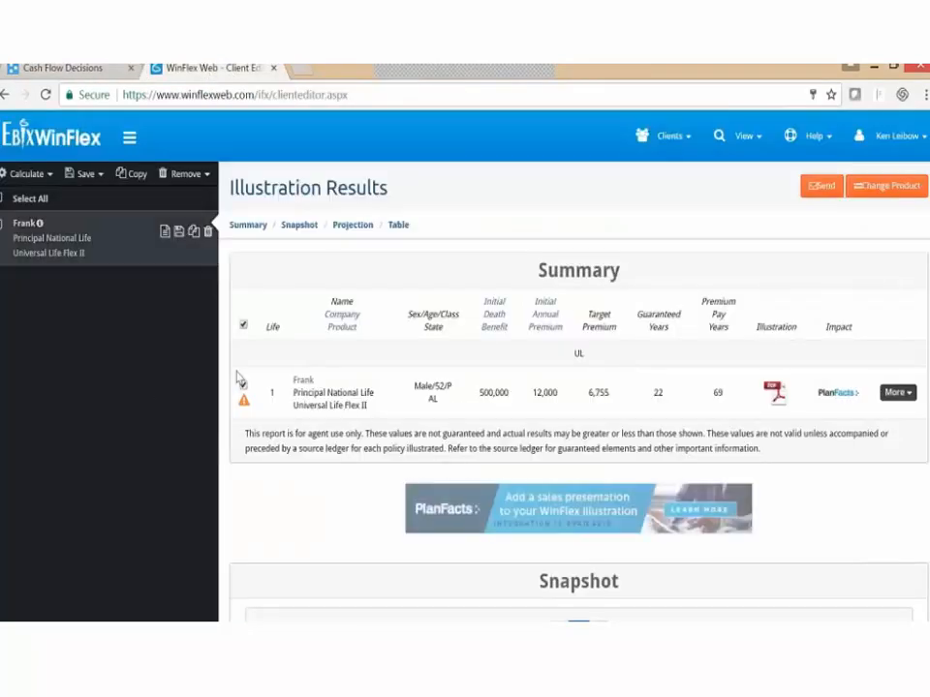
Export the illustration to PlanFacts, switch to Cash Flow Decisions, and import the 500k IUL XML file for the Life Insurance 1 policy
{"action": "left_click", "coordinate": [837, 399]}
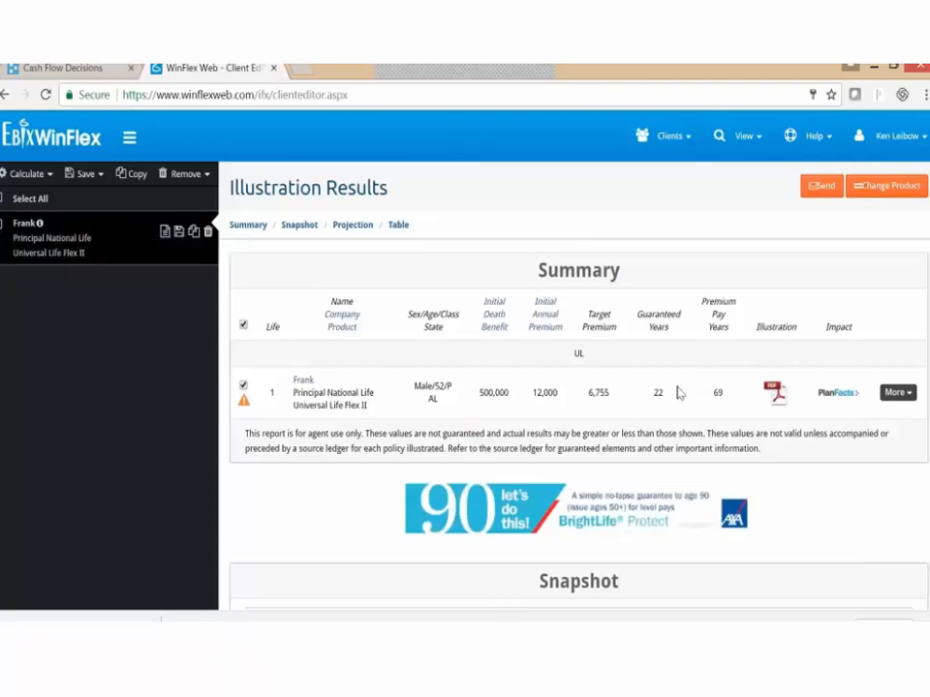
{"action": "left_click", "coordinate": [92, 73]}
{"action": "left_click", "coordinate": [393, 508]}
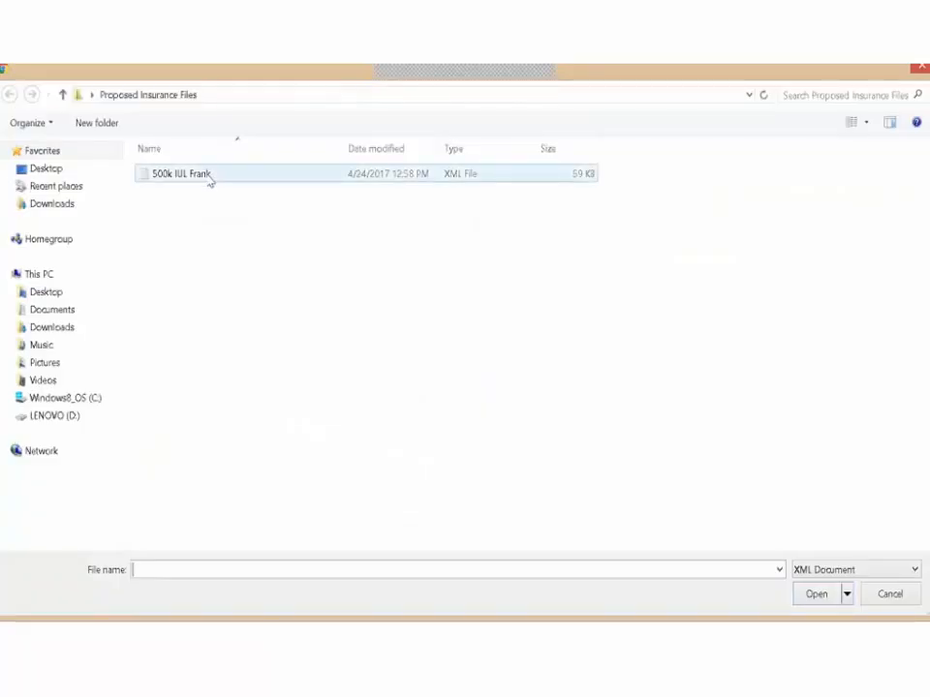
{"action": "double_click", "coordinate": [208, 180]}
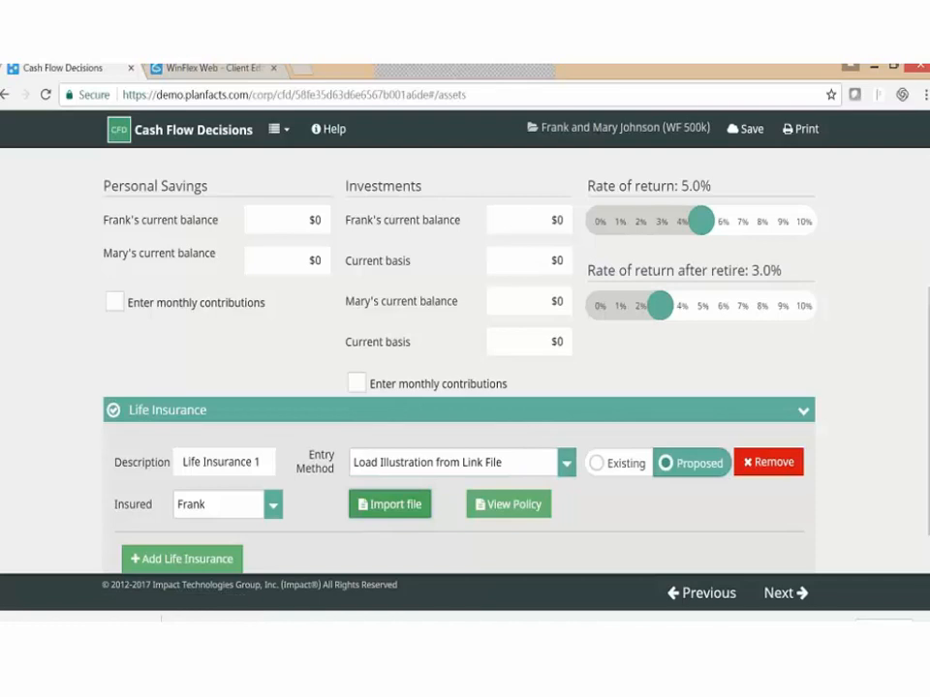
View the imported policy's annual schedule of premiums, death benefits, cash values and withdrawals for Life Insurance 1, and close it
{"action": "left_click", "coordinate": [520, 505]}
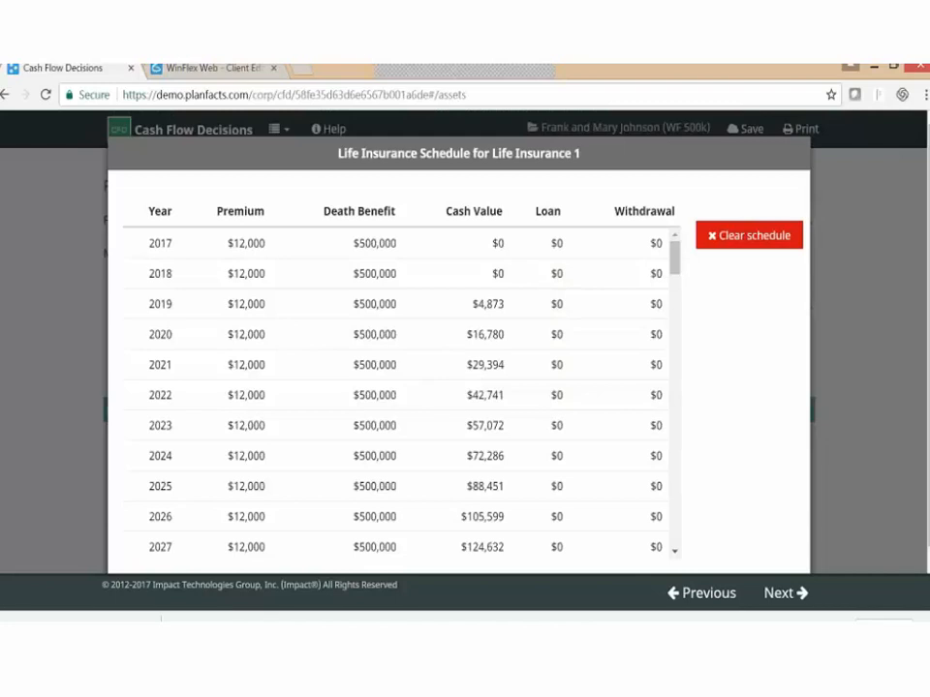
{"action": "scroll", "coordinate": [674, 287], "scroll_direction": "down", "scroll_amount": 2}
{"action": "left_click_drag", "start_coordinate": [674, 287], "coordinate": [676, 330]}
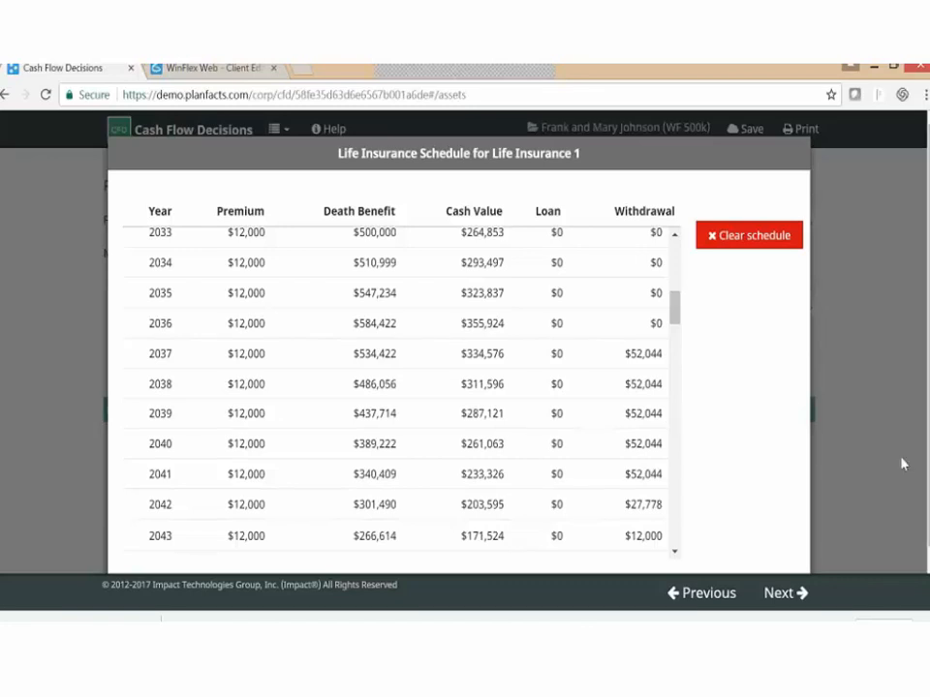
{"action": "scroll", "coordinate": [901, 464], "scroll_direction": "down", "scroll_amount": 1}
{"action": "left_click", "coordinate": [785, 566]}
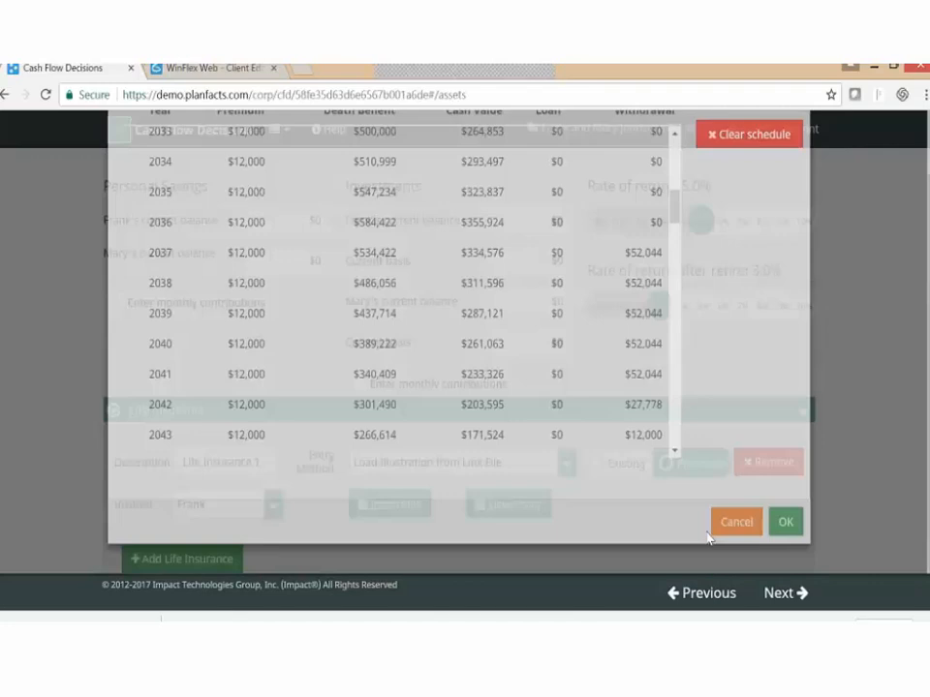
Collapse the life insurance details, advance to the proposed cash flow comparison, and view the proposed plan's 2045 cash sources
{"action": "left_click", "coordinate": [699, 408]}
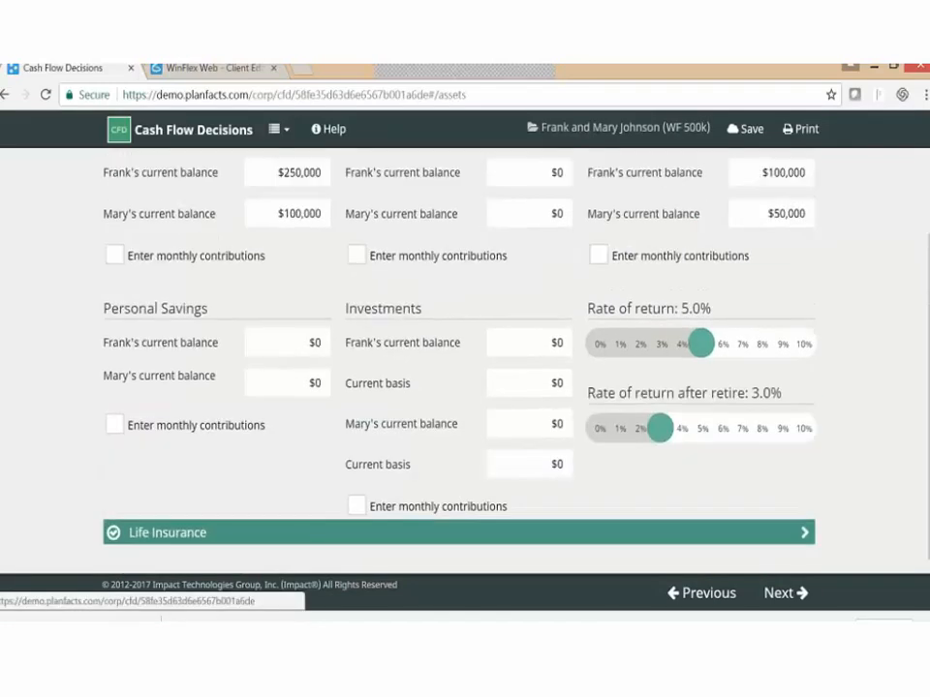
{"action": "left_click", "coordinate": [770, 596]}
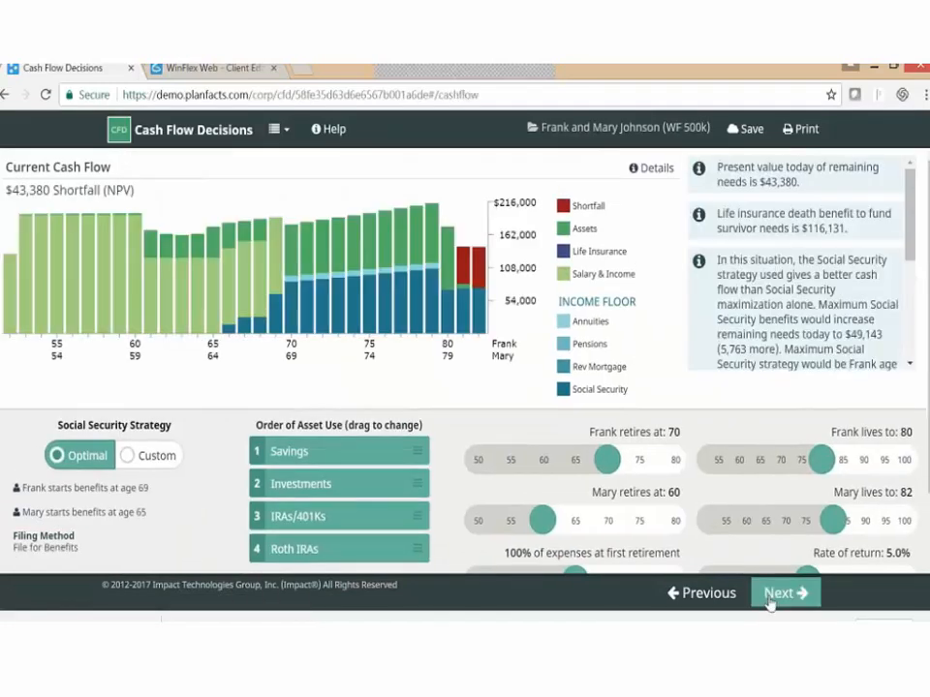
{"action": "left_click", "coordinate": [781, 594]}
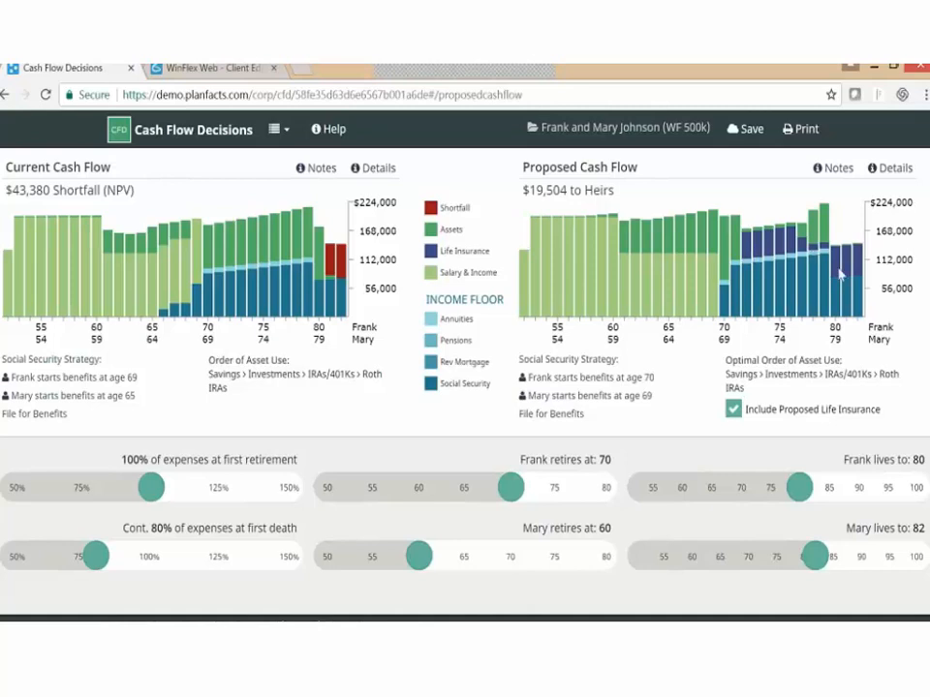
{"action": "left_click", "coordinate": [841, 275]}
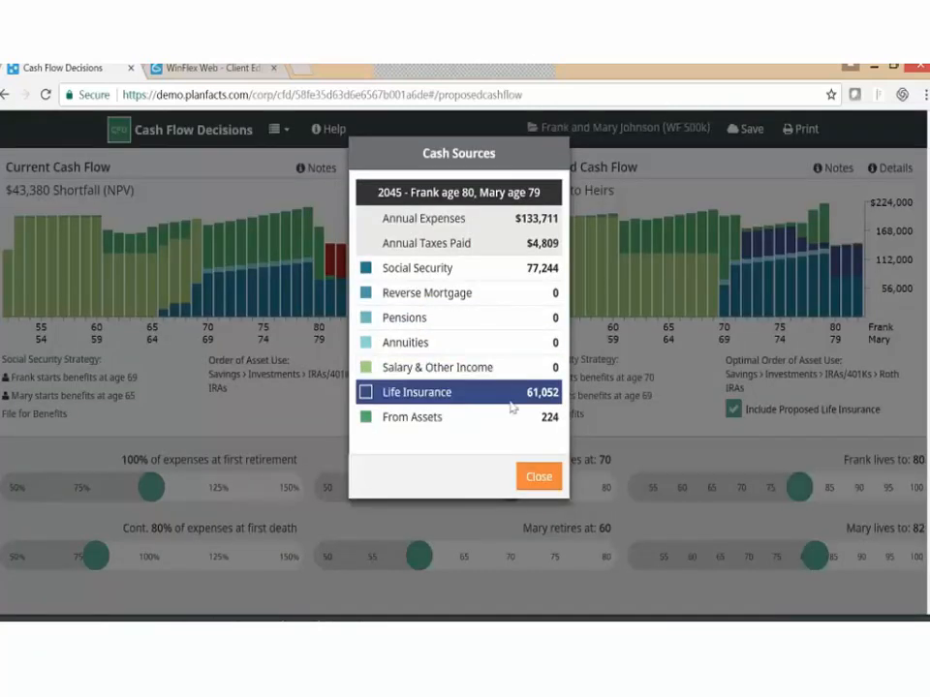
{"action": "left_click", "coordinate": [531, 479]}
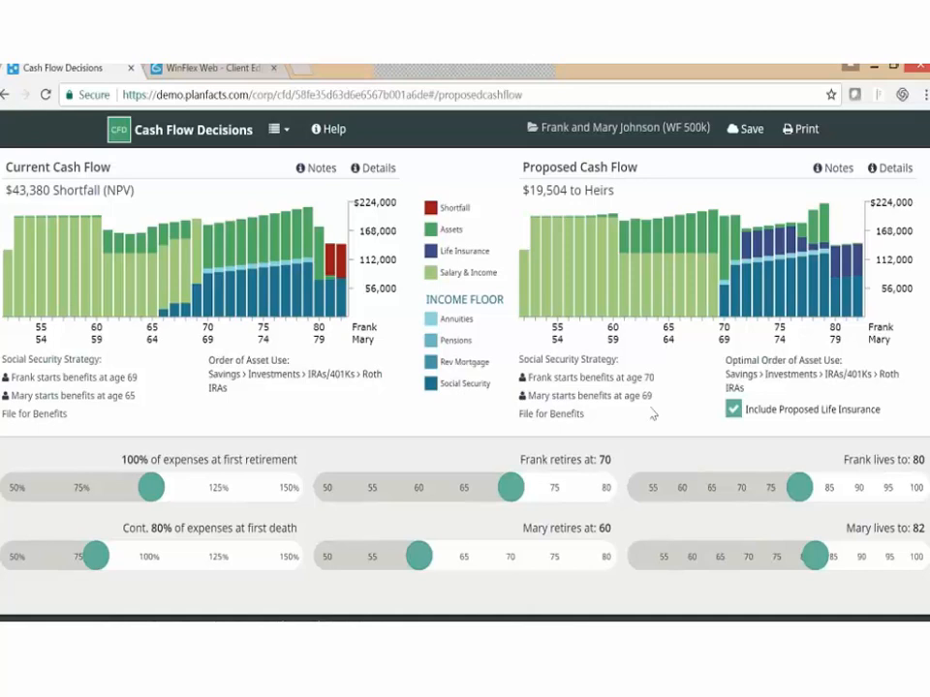
Try life expectancies of 69 and 70 for the husband in the cash flow comparison, and restore the age to 80
{"action": "left_click_drag", "start_coordinate": [800, 487], "coordinate": [735, 488]}
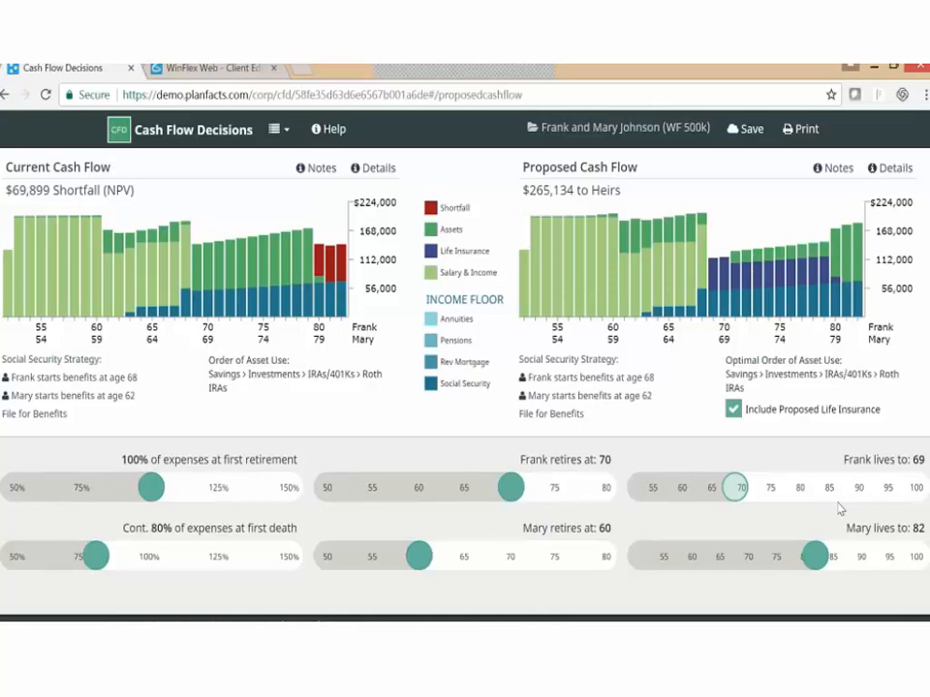
{"action": "left_click", "coordinate": [734, 487]}
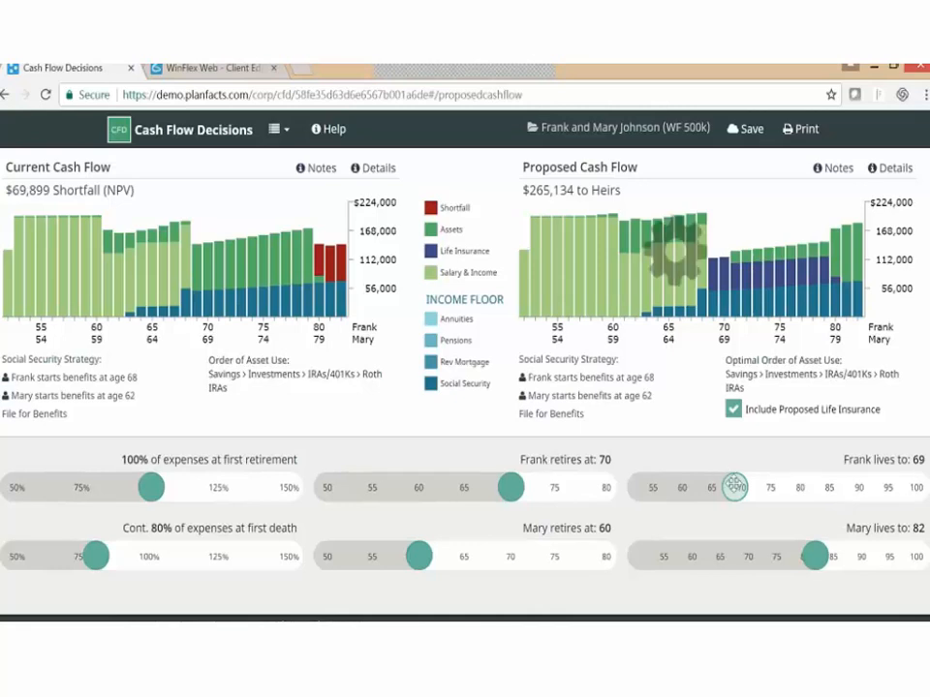
{"action": "left_click_drag", "start_coordinate": [734, 487], "coordinate": [741, 488]}
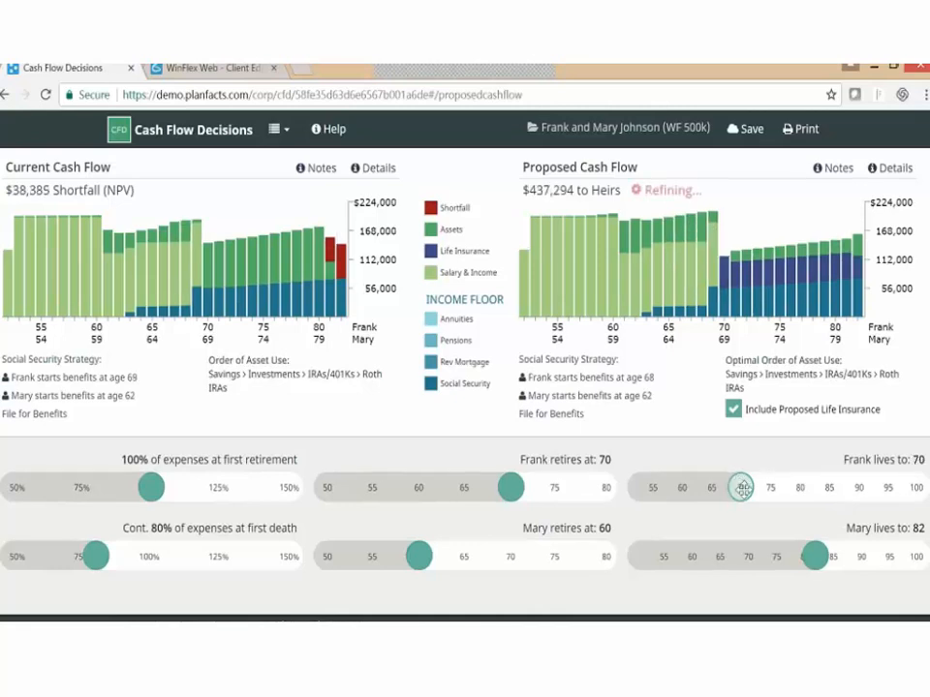
{"action": "left_click_drag", "start_coordinate": [741, 488], "coordinate": [800, 489]}
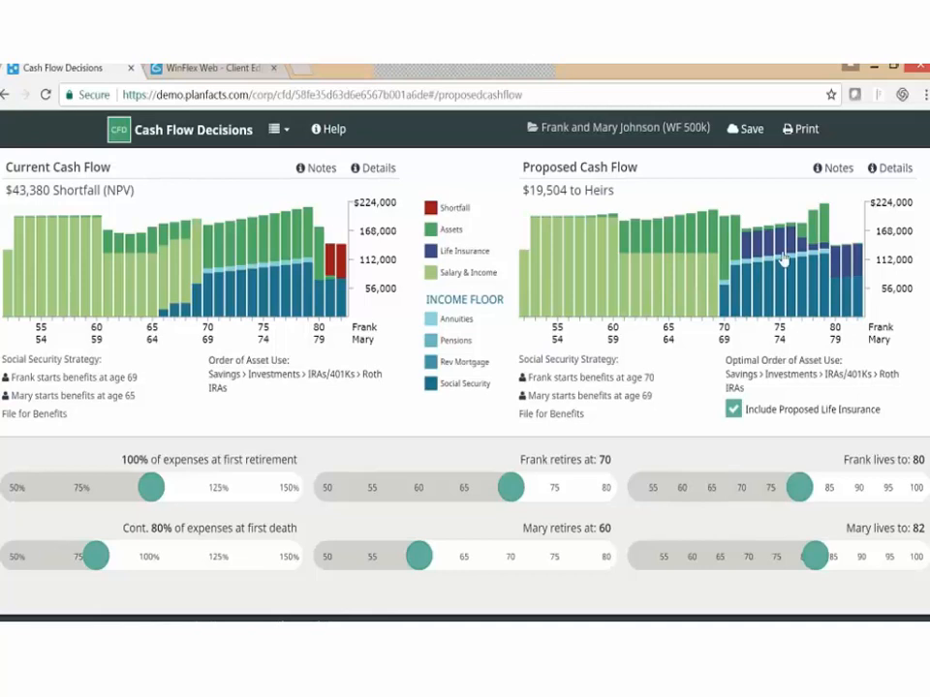
Examine the year-by-year Cash Flow table in the proposed plan's details, including life insurance premiums, and close the details
{"action": "left_click", "coordinate": [874, 172]}
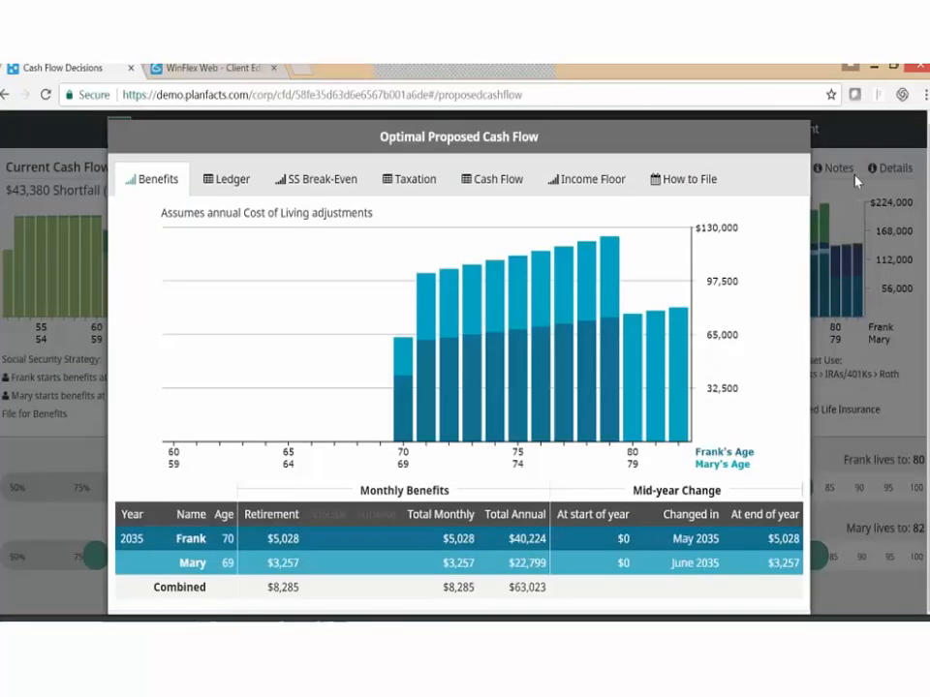
{"action": "left_click", "coordinate": [482, 186]}
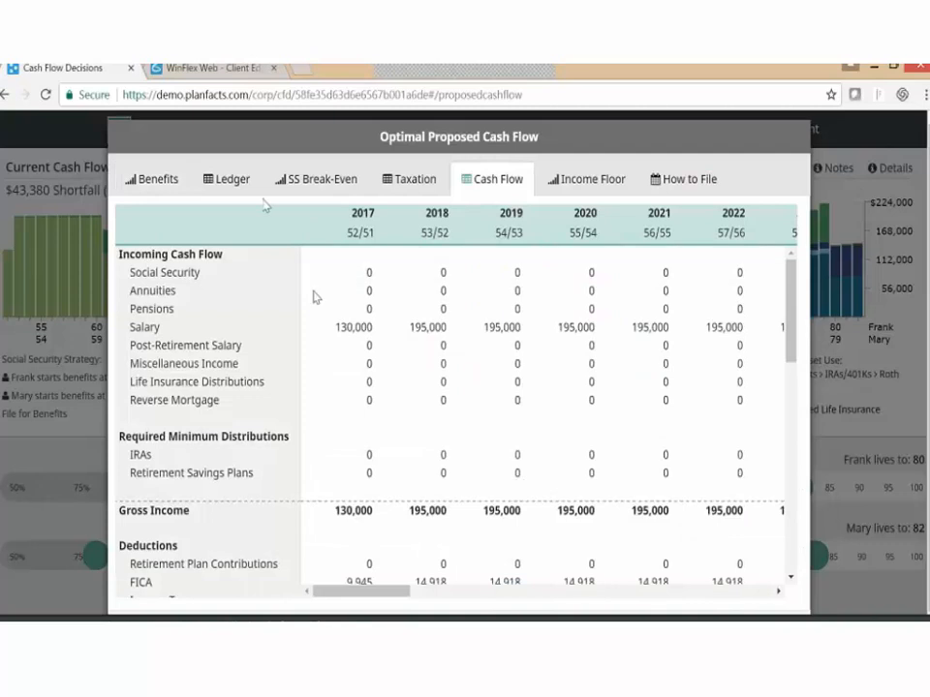
{"action": "scroll", "coordinate": [317, 380], "scroll_direction": "down", "scroll_amount": 3}
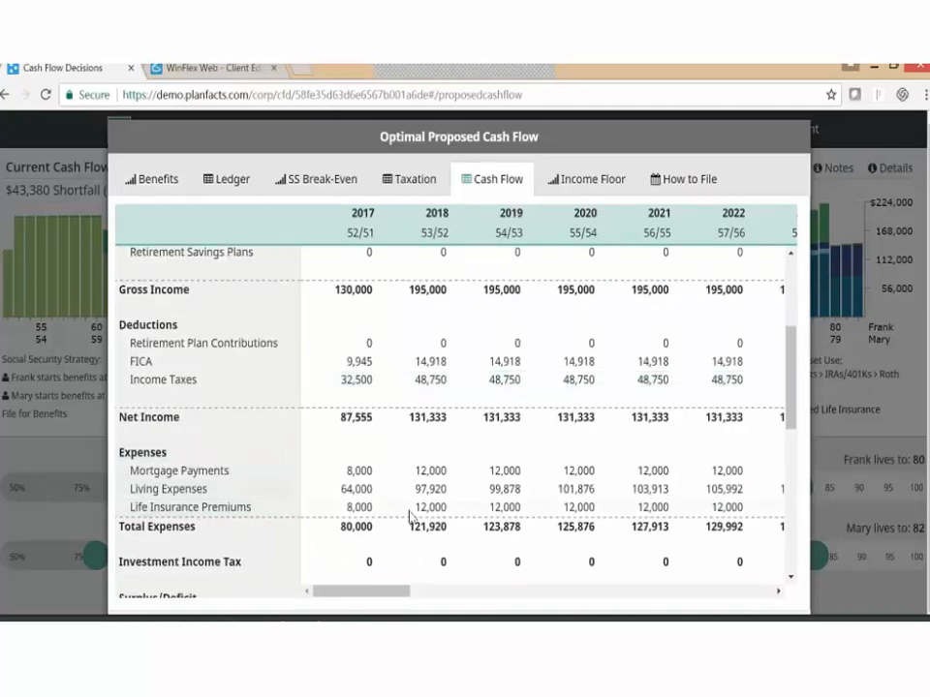
{"action": "left_click_drag", "start_coordinate": [347, 592], "coordinate": [332, 599]}
{"action": "left_click", "coordinate": [859, 152]}
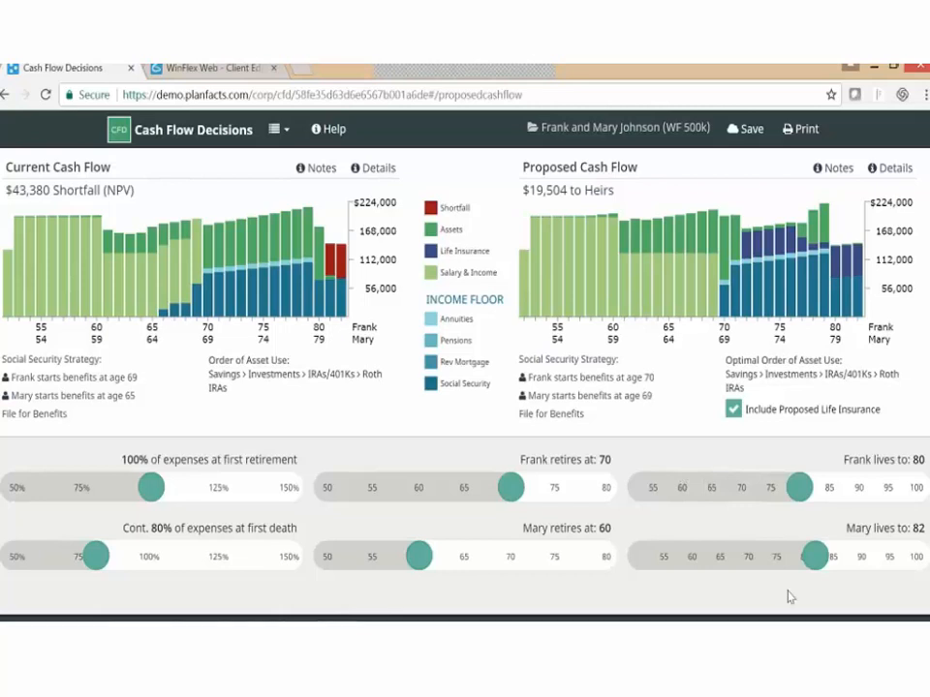
Advance to the plan risks and review the health care, market, inflation, work related and public policy risks with their suggested actions
{"action": "left_click", "coordinate": [786, 620]}
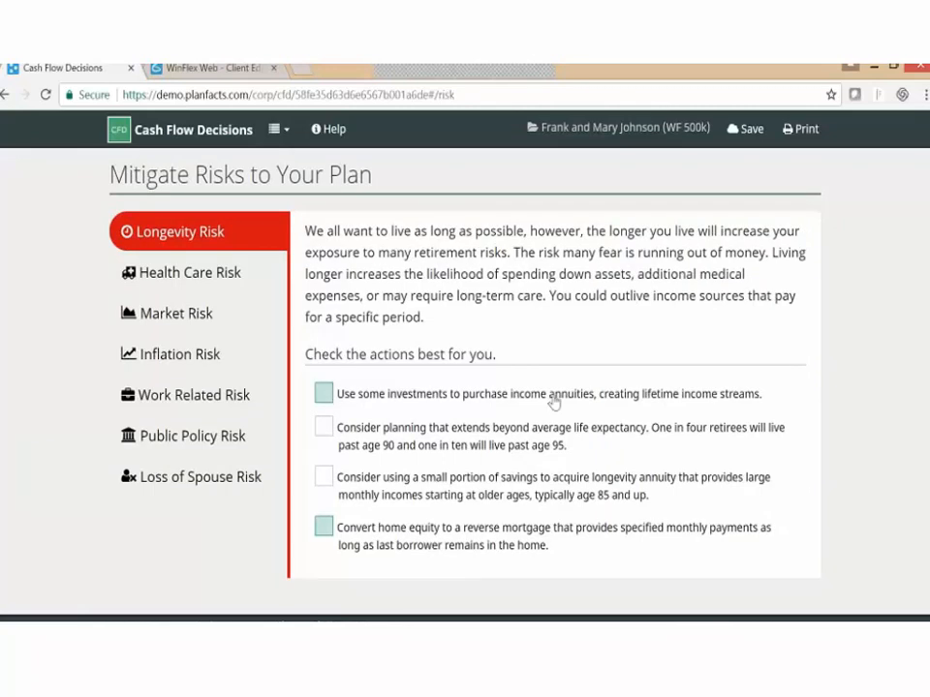
{"action": "left_click", "coordinate": [228, 283]}
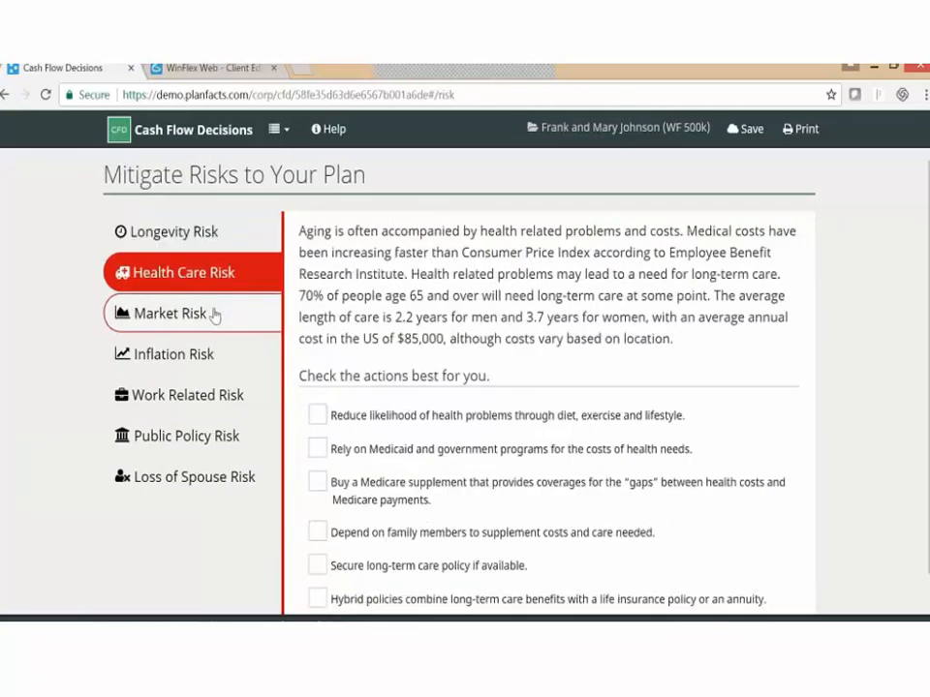
{"action": "left_click", "coordinate": [214, 313]}
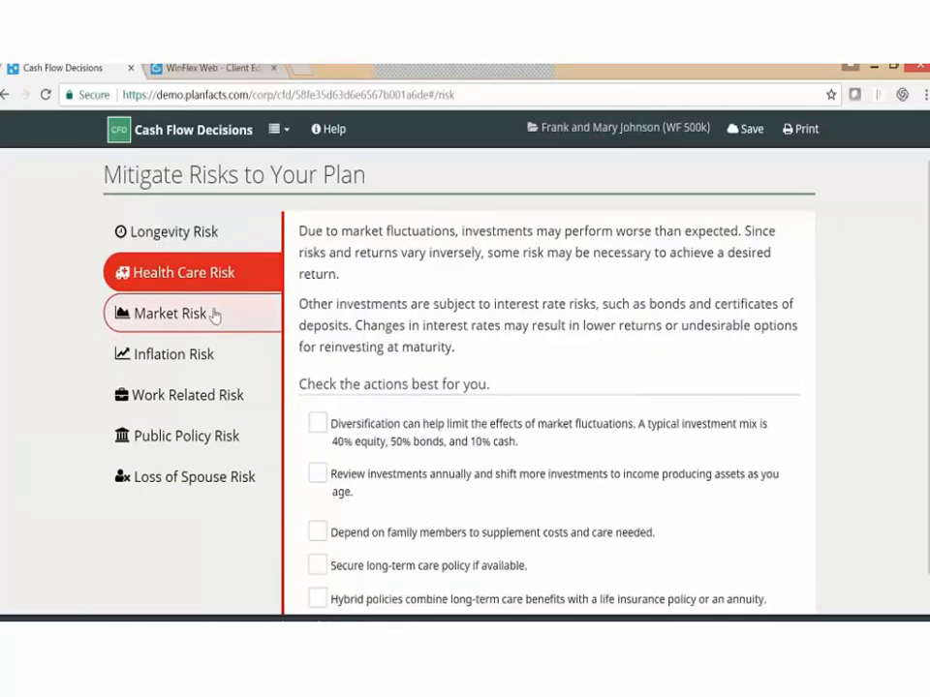
{"action": "left_click", "coordinate": [227, 383]}
{"action": "left_click", "coordinate": [228, 368]}
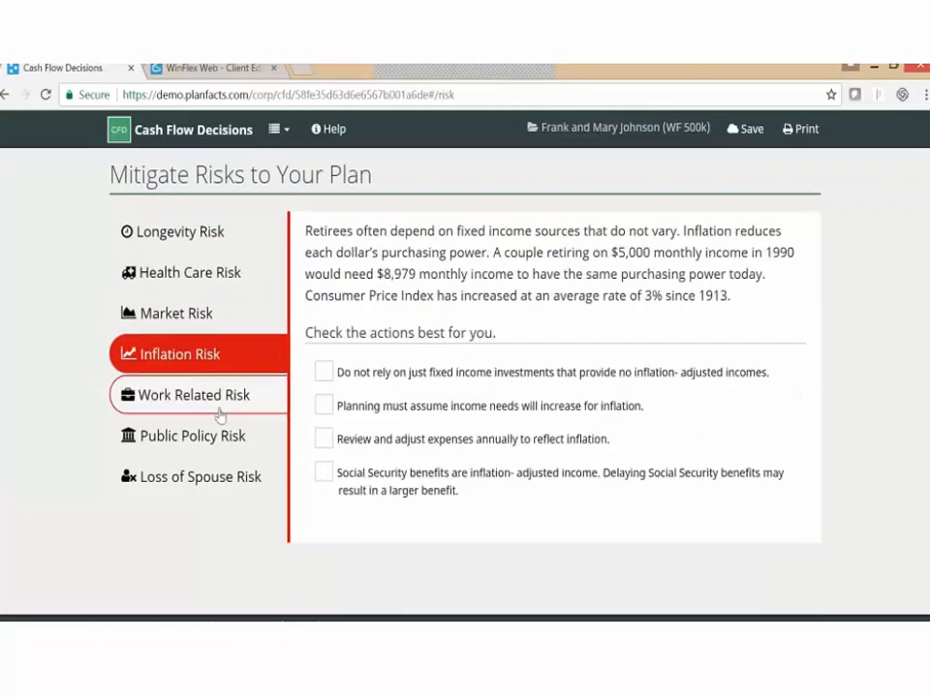
{"action": "left_click", "coordinate": [219, 407]}
{"action": "left_click", "coordinate": [229, 442]}
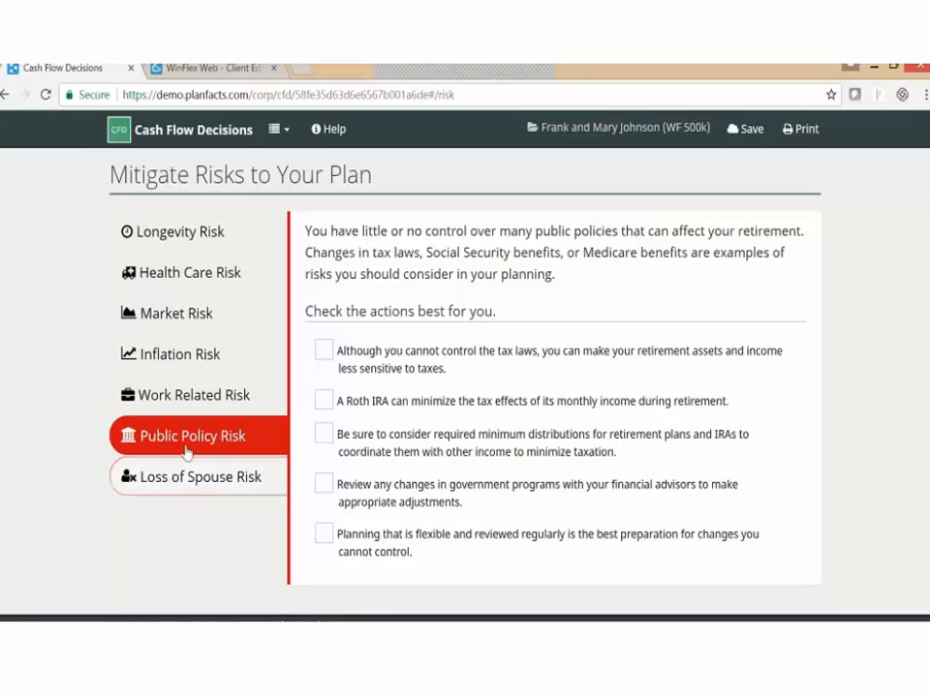
{"action": "left_click", "coordinate": [243, 396]}
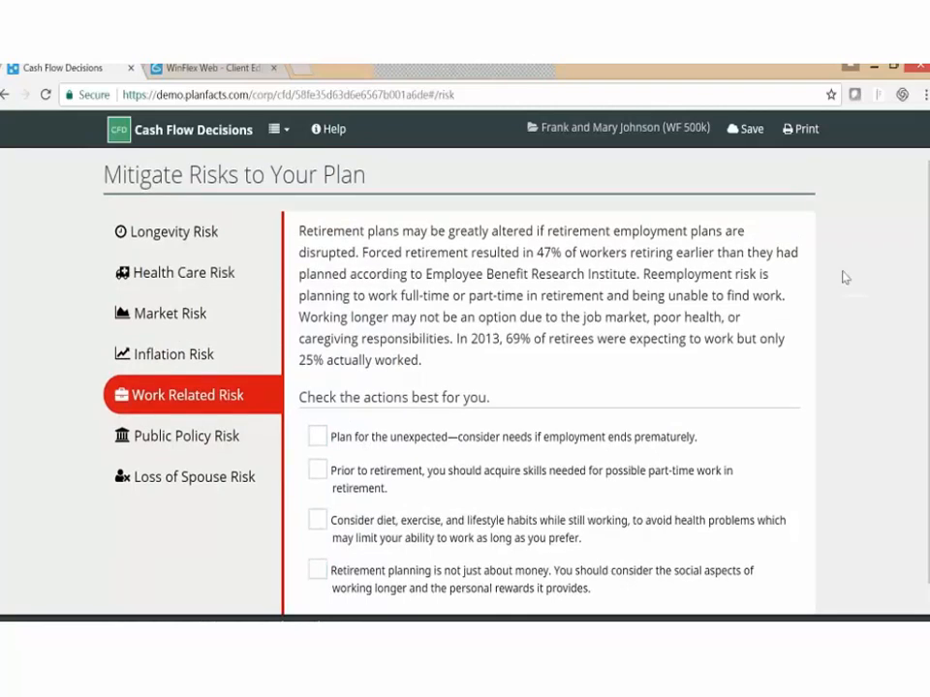
Generate the printable PDF report with the preselected sections, including the proposed cash flow and comparisons, and view its cover page
{"action": "left_click", "coordinate": [808, 131]}
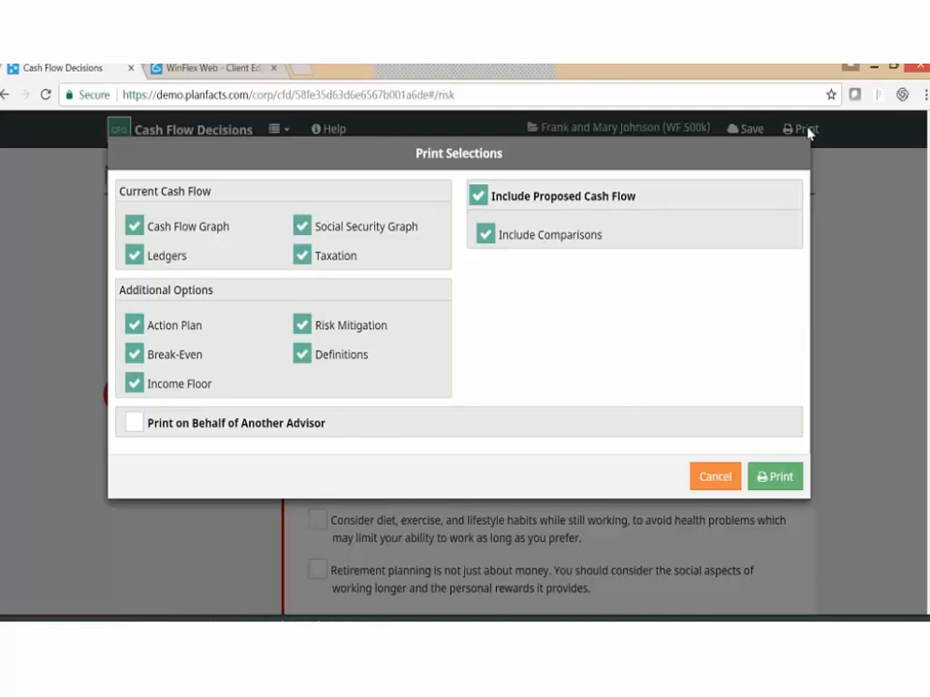
{"action": "left_click", "coordinate": [775, 478]}
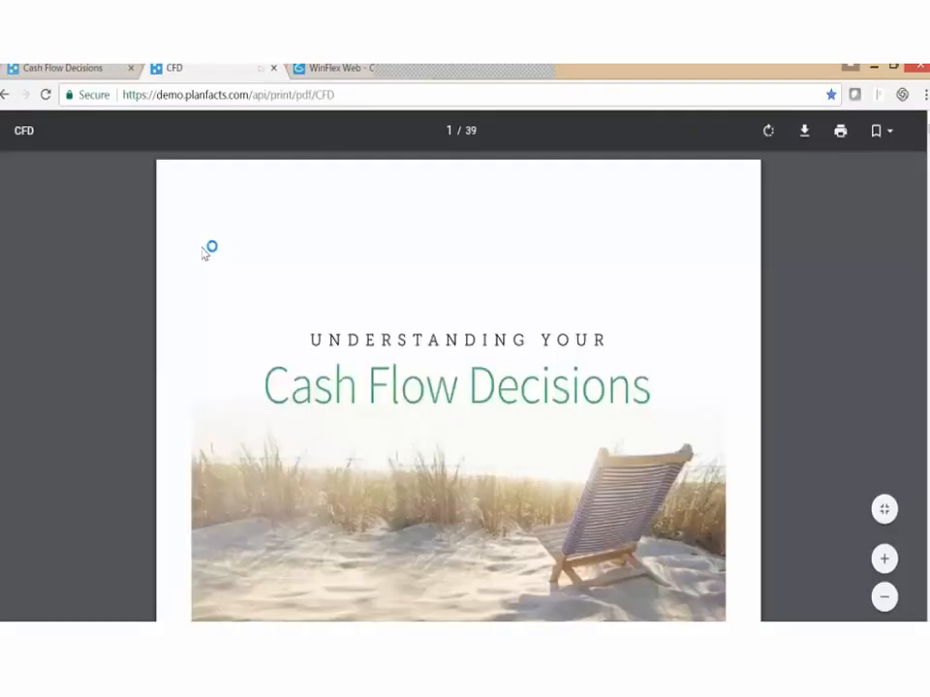
{"action": "left_click", "coordinate": [884, 599]}
{"action": "right_click", "coordinate": [883, 599]}
{"action": "left_click", "coordinate": [721, 492]}
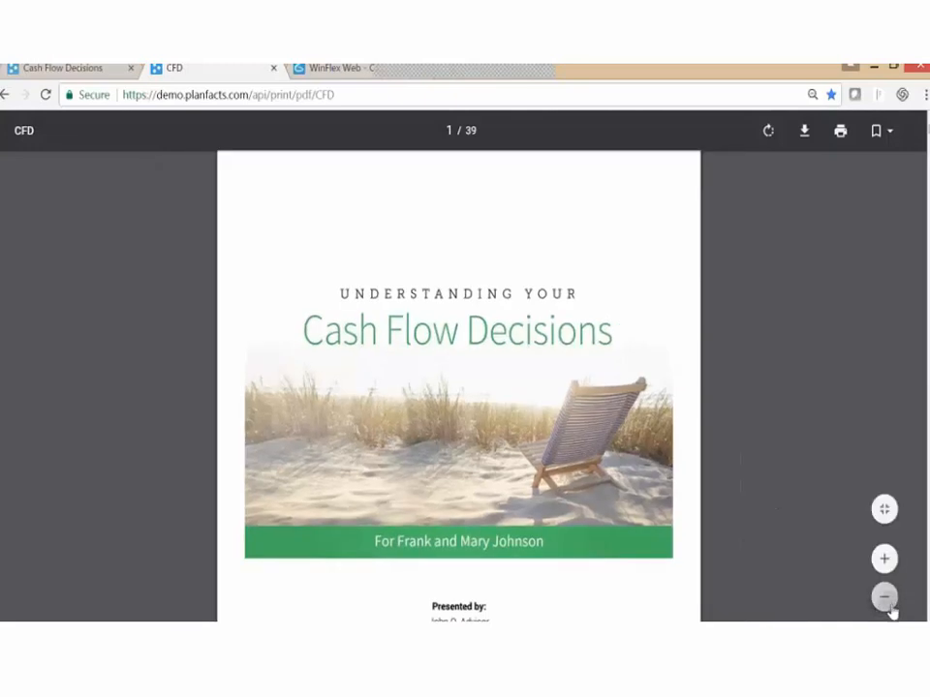
{"action": "left_click", "coordinate": [884, 596]}
{"action": "left_click", "coordinate": [883, 597]}
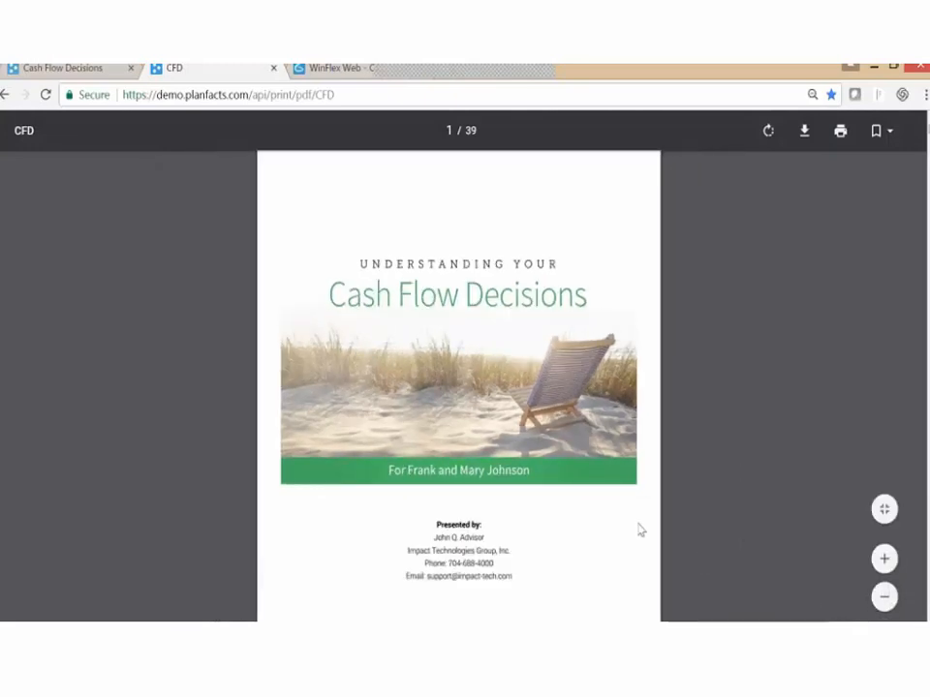